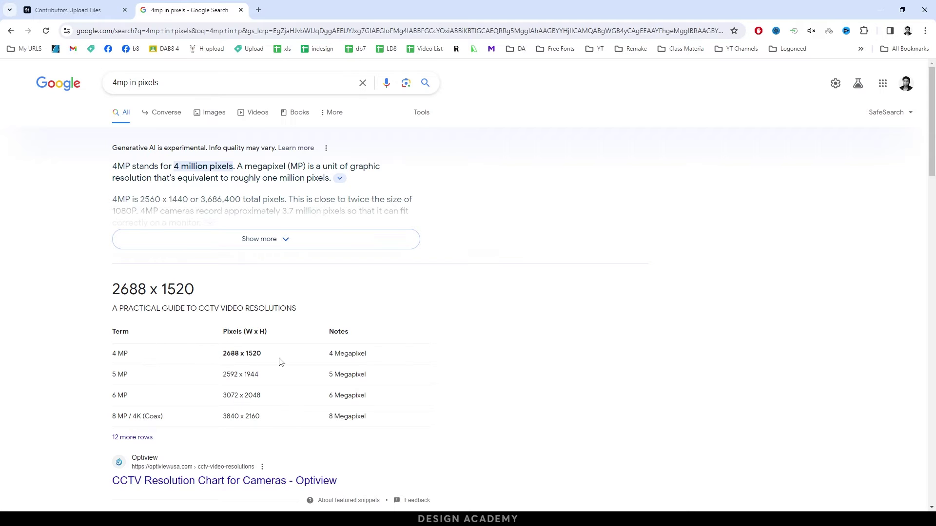
Read the 4 MP pixel dimensions in the resolution table of the search results.
left_click_drag(270, 359, 215, 357)
left_click_drag(108, 370, 207, 379)
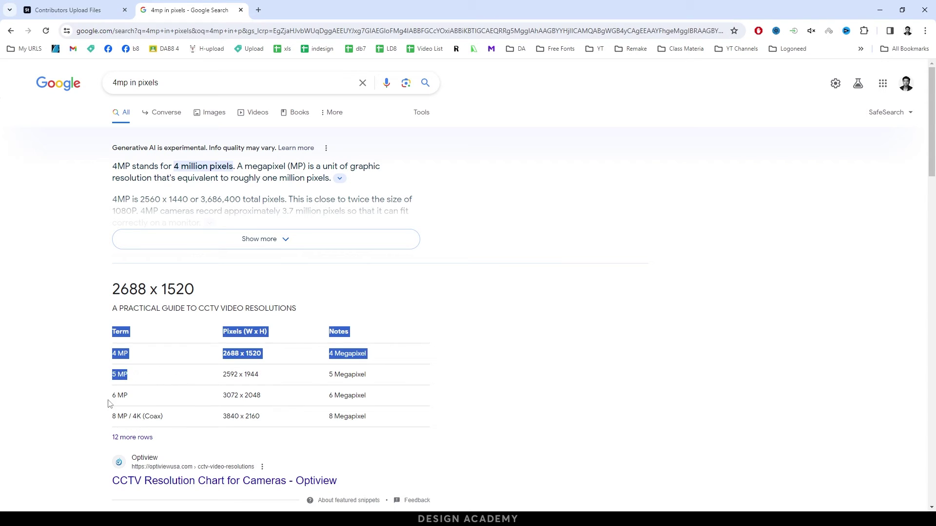
left_click(195, 411)
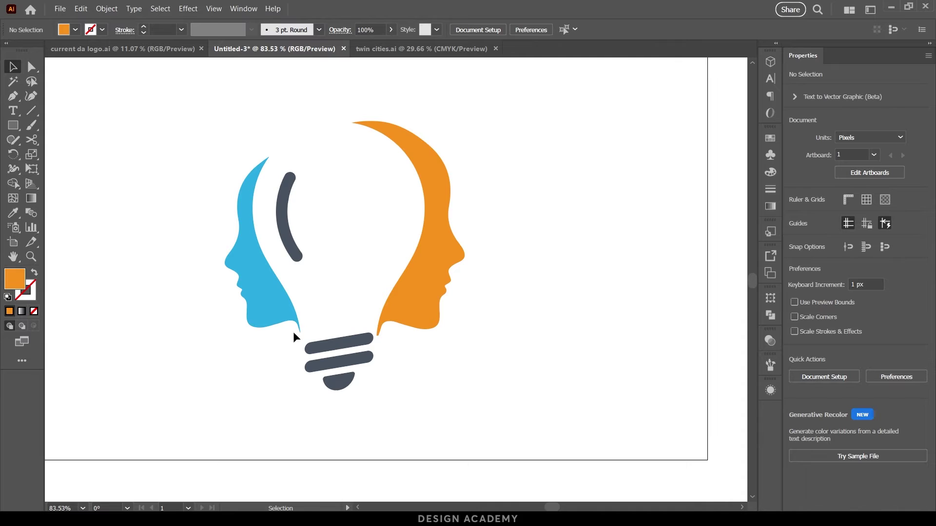
Switch to Illustrator and create a new document 2688 px wide and 1600 px high.
key("ctrl+space")
left_click_drag(359, 288, 419, 316)
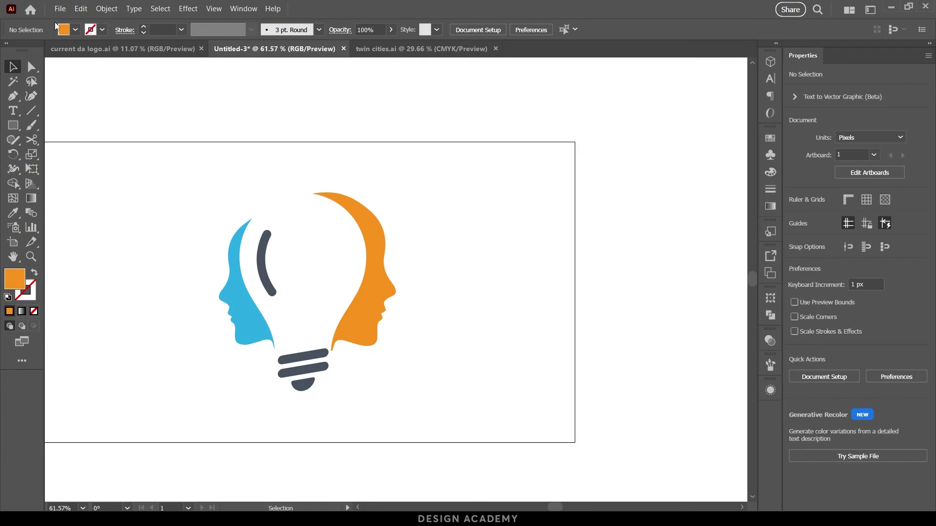
left_click(60, 8)
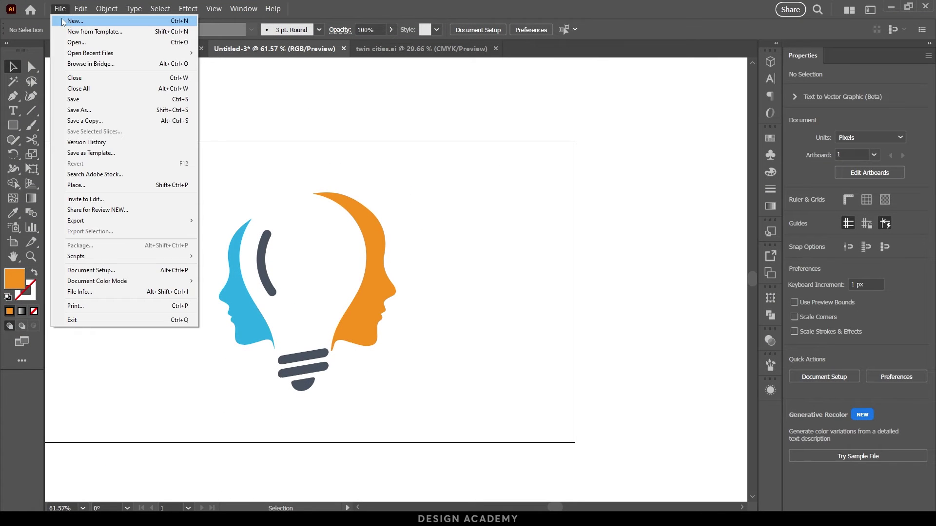
left_click(68, 22)
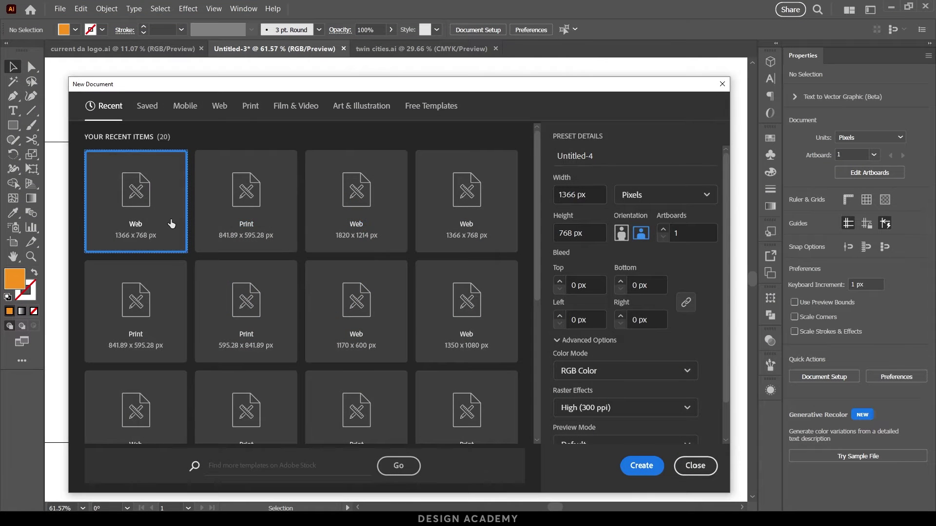
left_click(587, 195)
type("2688")
key("Tab")
key("Tab")
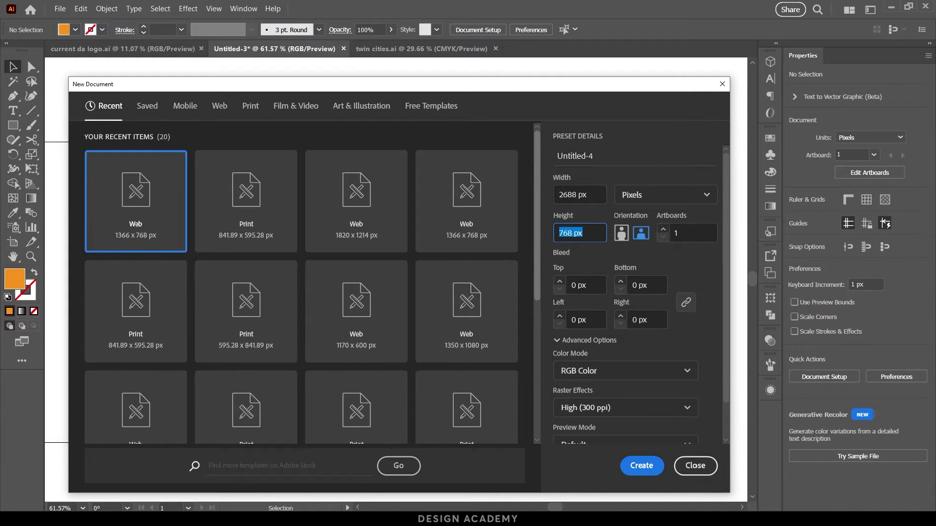
type("1600")
left_click(636, 467)
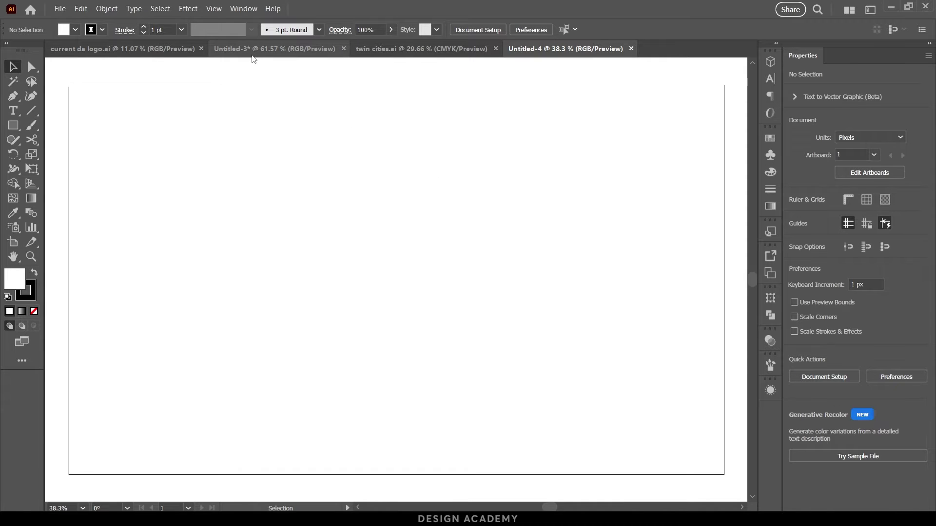
Copy the two-face light bulb artwork from the Untitled-3 document into the new document and place it in the artboard's upper middle.
left_click(273, 49)
left_click_drag(161, 180, 442, 425)
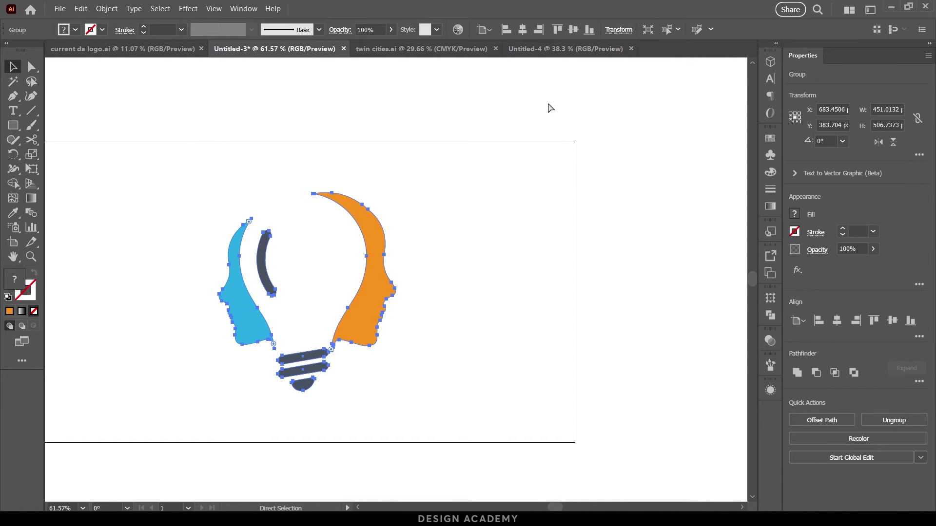
left_click(539, 49)
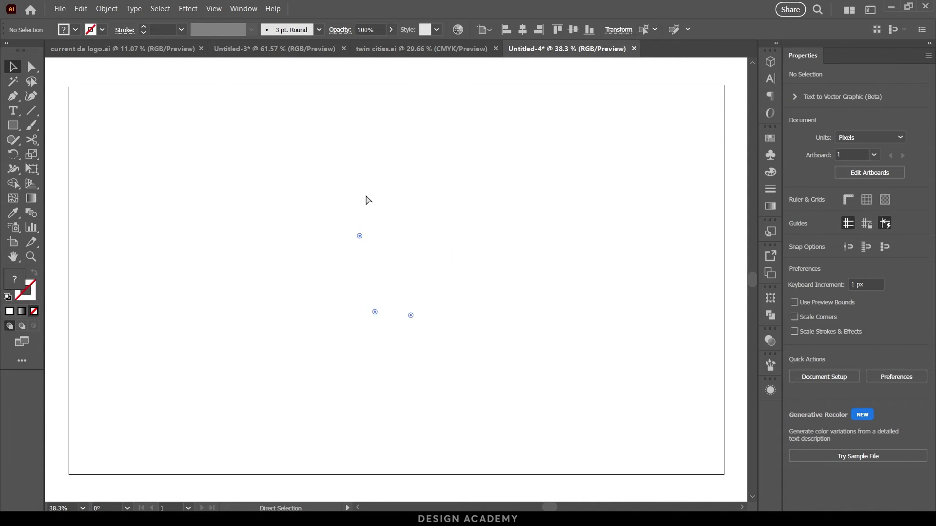
key("ctrl+v")
left_click_drag(495, 342, 445, 359)
left_click_drag(417, 322, 278, 189)
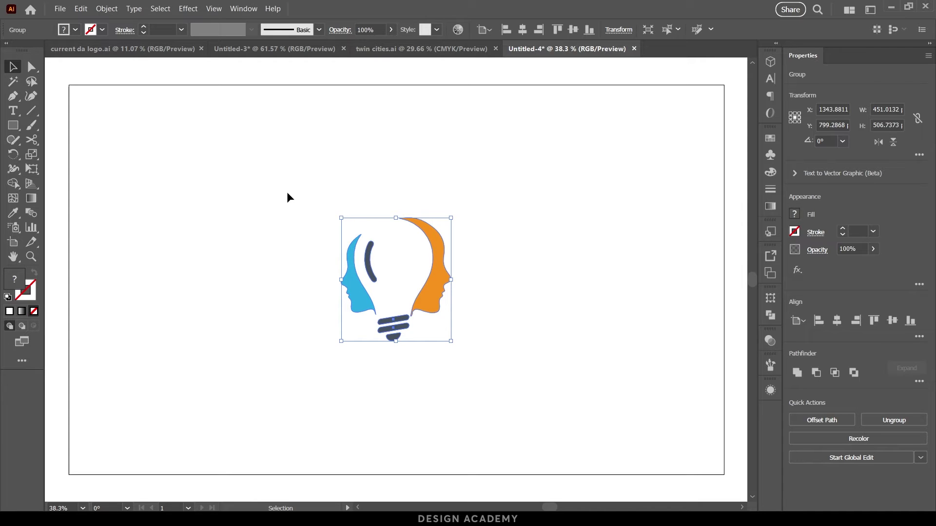
key("ctrl+z")
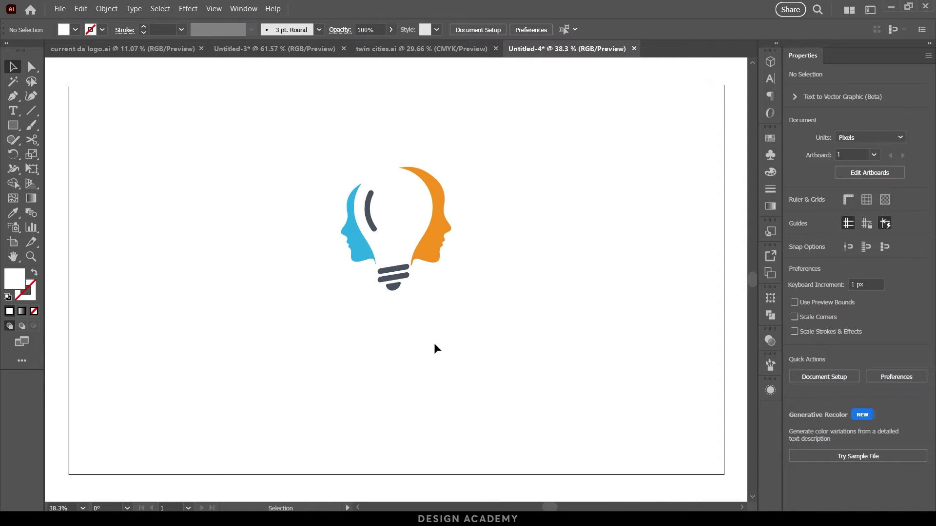
Add the text "Creative" below the bulb artwork.
key("t")
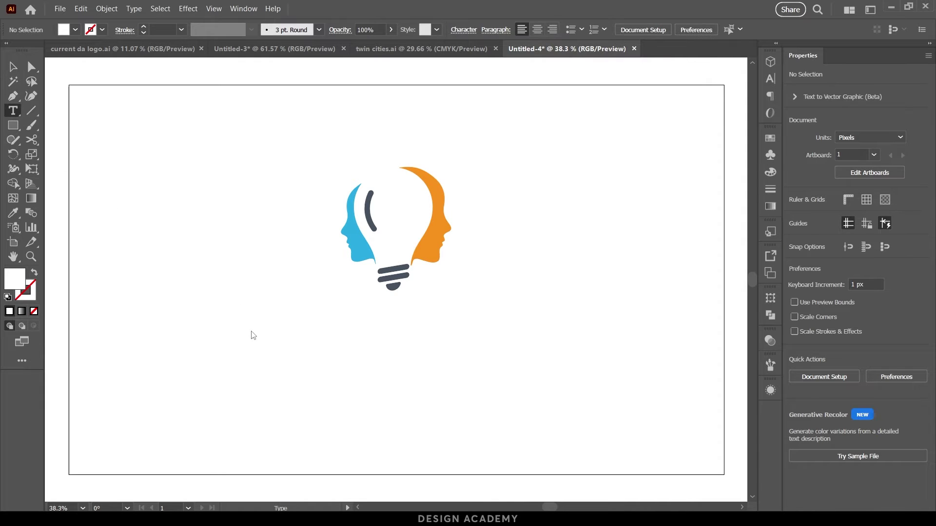
left_click(302, 327)
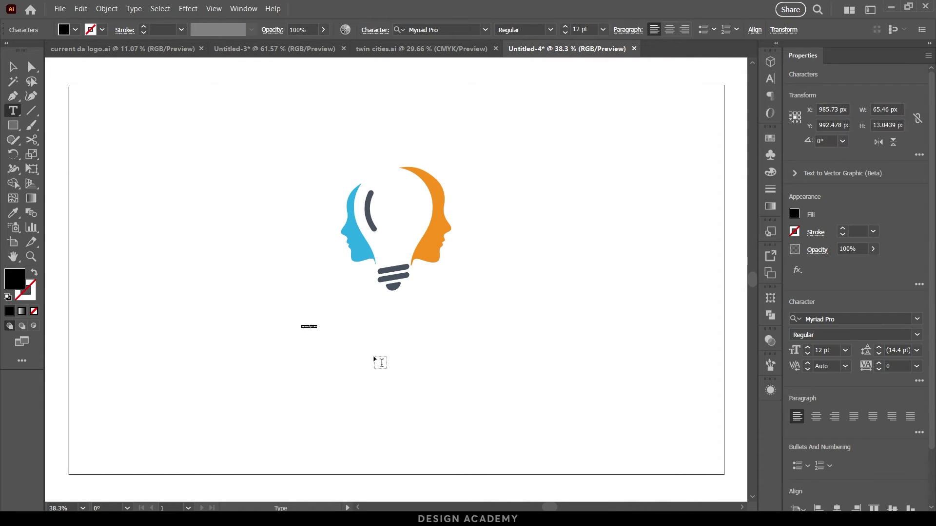
type("Creative")
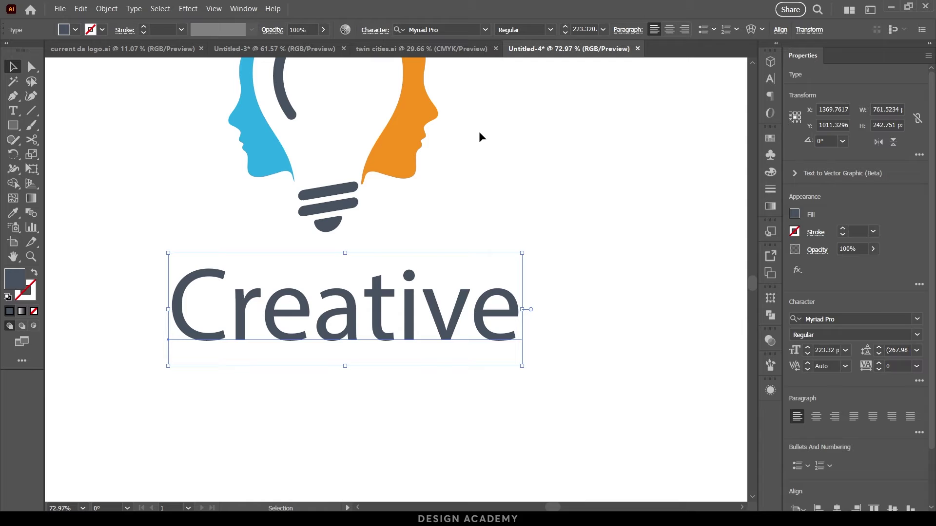
Set the font of the "Creative" text to Outfit Regular.
left_click(440, 29)
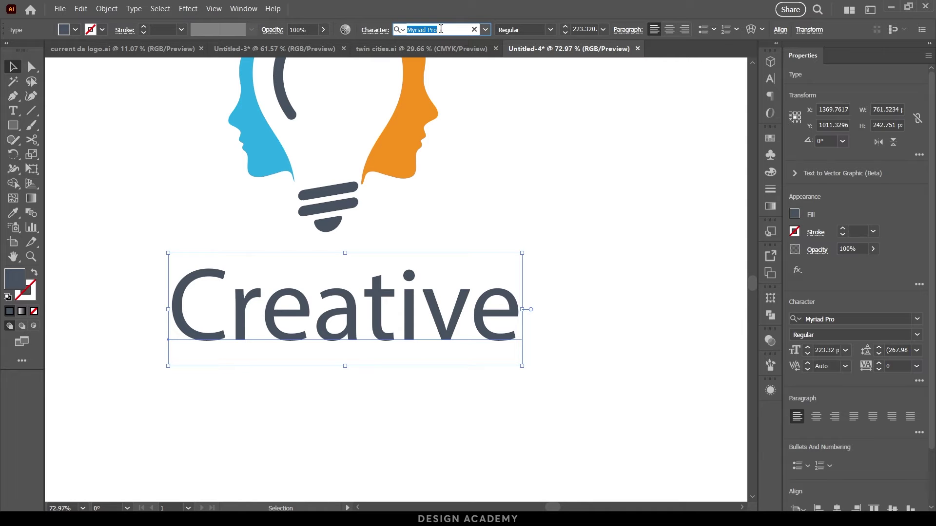
type("outfit")
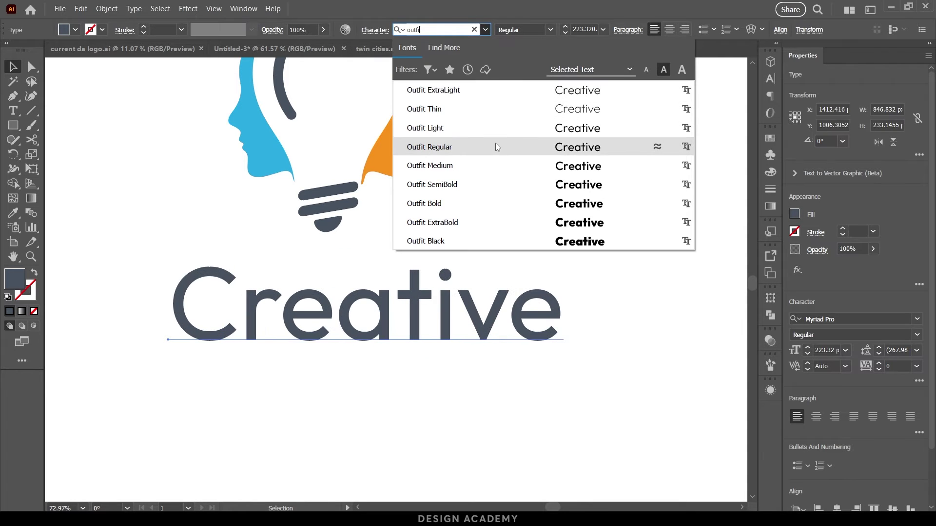
left_click(495, 144)
key("ctrl+0")
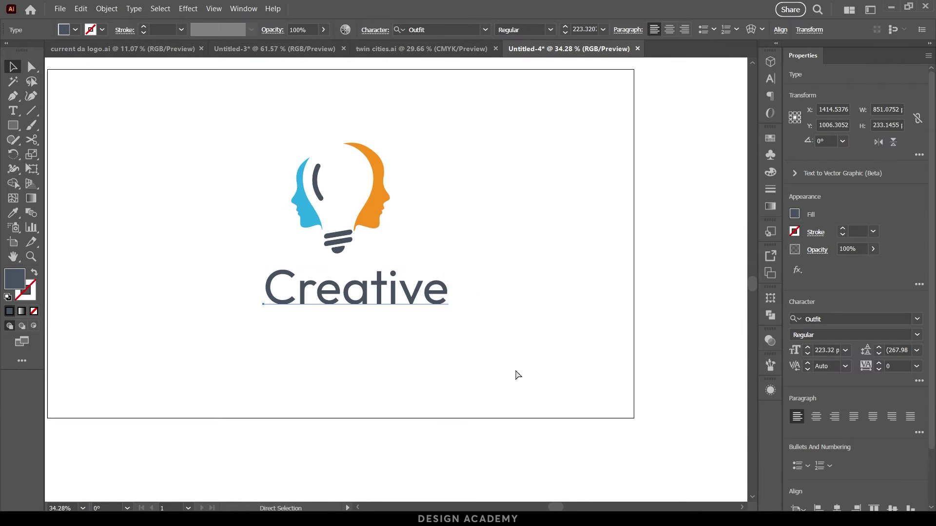
Set the "Creative" text in all caps and centre it horizontally with the bulb.
key("ctrl+t")
left_click(628, 180)
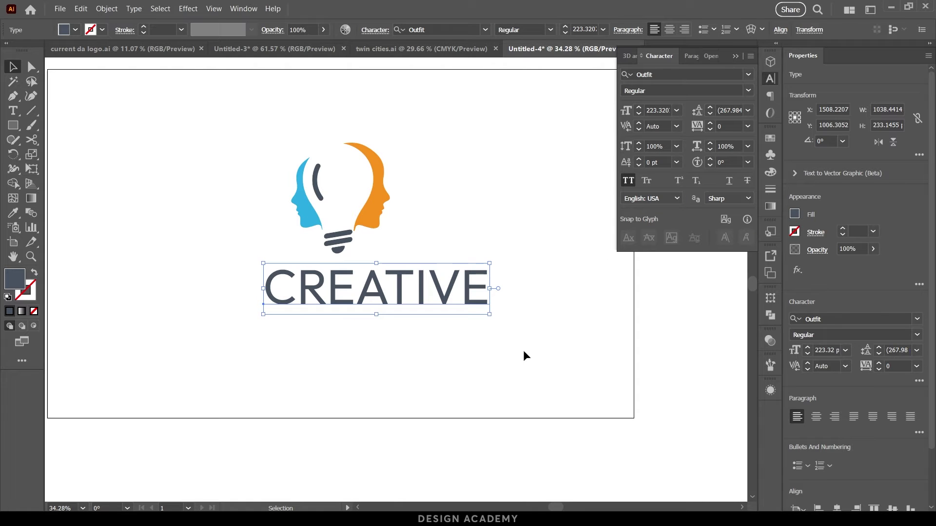
left_click_drag(528, 342, 339, 205)
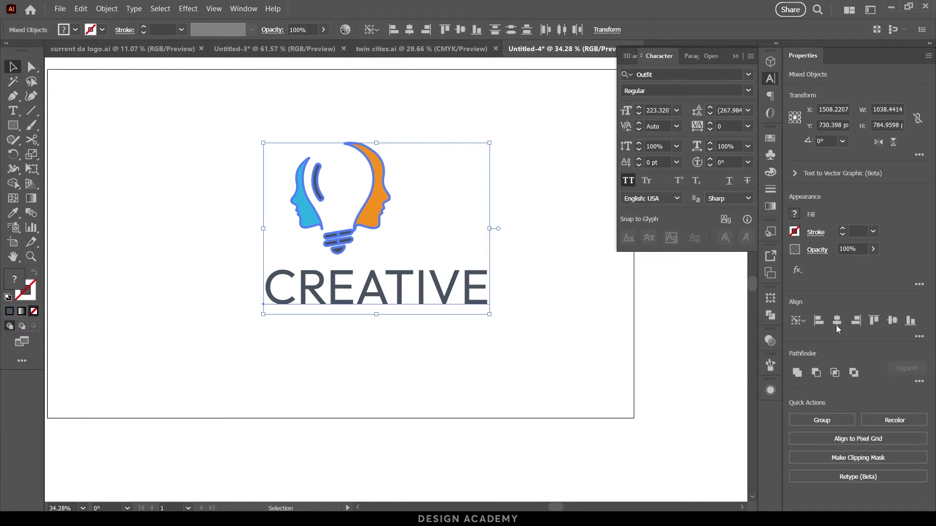
left_click(837, 322)
Scale the CREATIVE text down proportionally to about 166 pt, keeping it centred under the bulb.
left_click(453, 336)
left_click(414, 285)
right_click(386, 280)
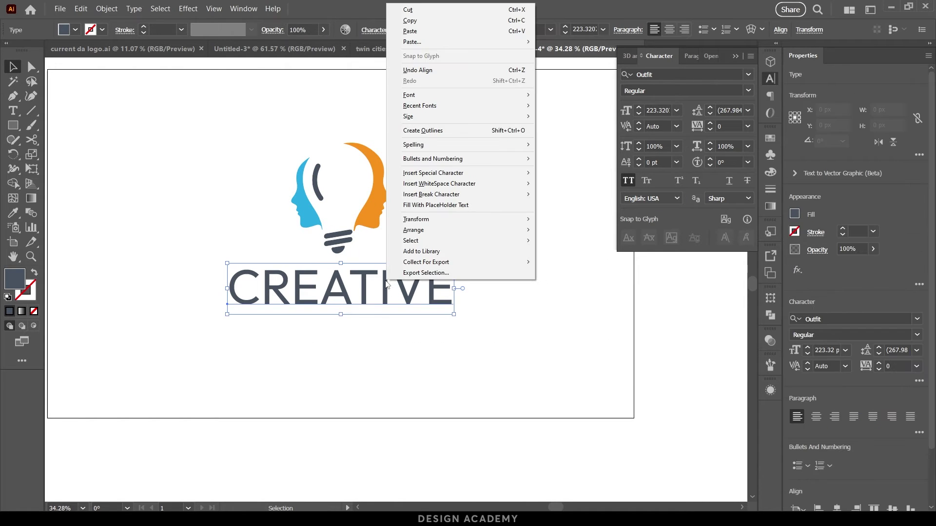
left_click(477, 327)
left_click(351, 300)
left_click_drag(341, 314, 342, 302)
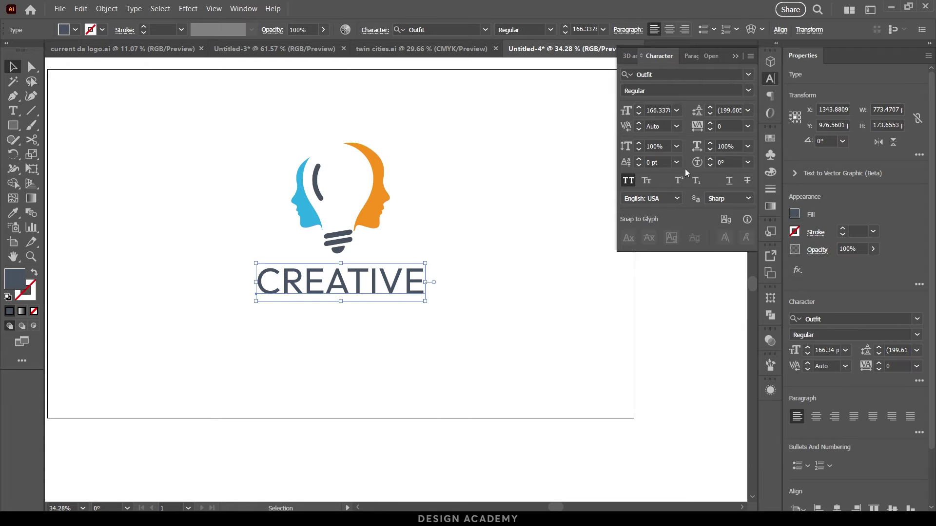
Set the CREATIVE text's tracking to 200 and centre it horizontally with the bulb again.
left_click(747, 126)
left_click(756, 318)
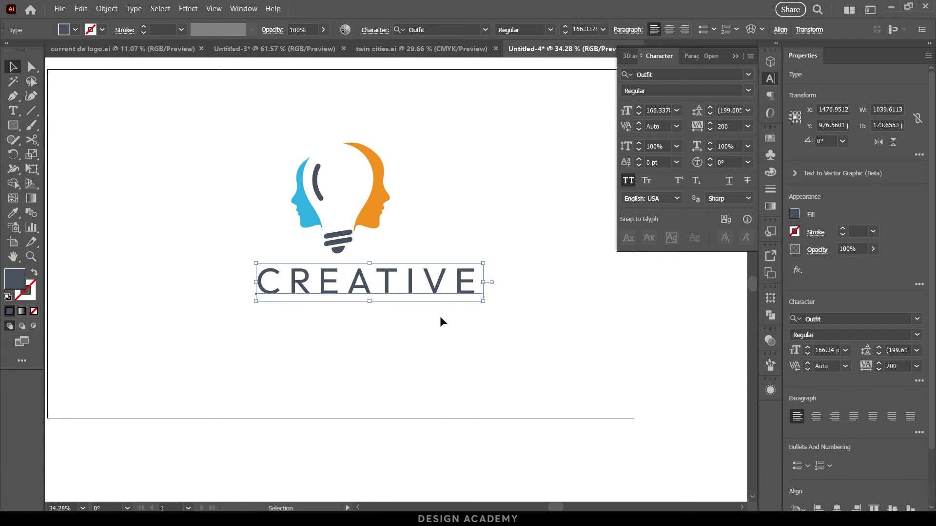
left_click(305, 220, "shift")
left_click(836, 320)
Duplicate the CREATIVE text directly below itself and change the copy to "YOUR TAGLINE".
left_click(380, 298)
left_click_drag(380, 298, 380, 335)
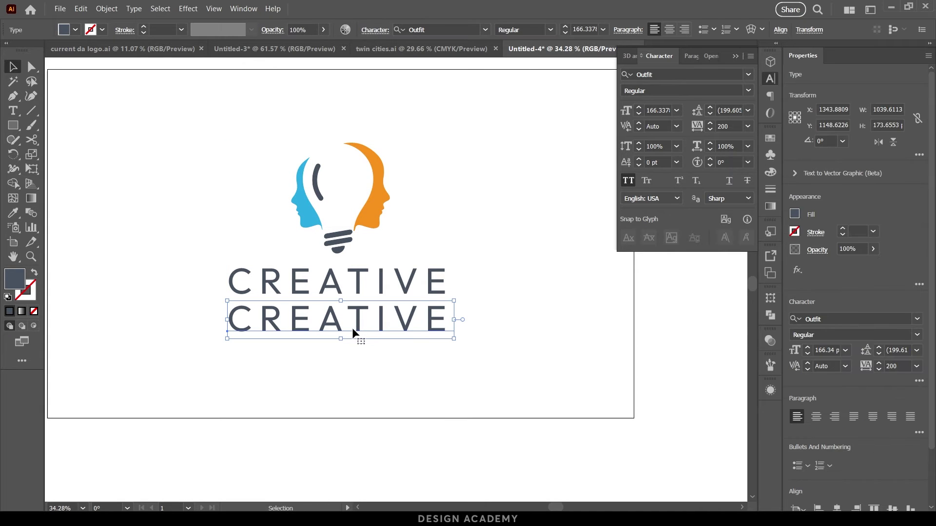
double_click(352, 329)
double_click(352, 328)
type("YOUR TAGLINE")
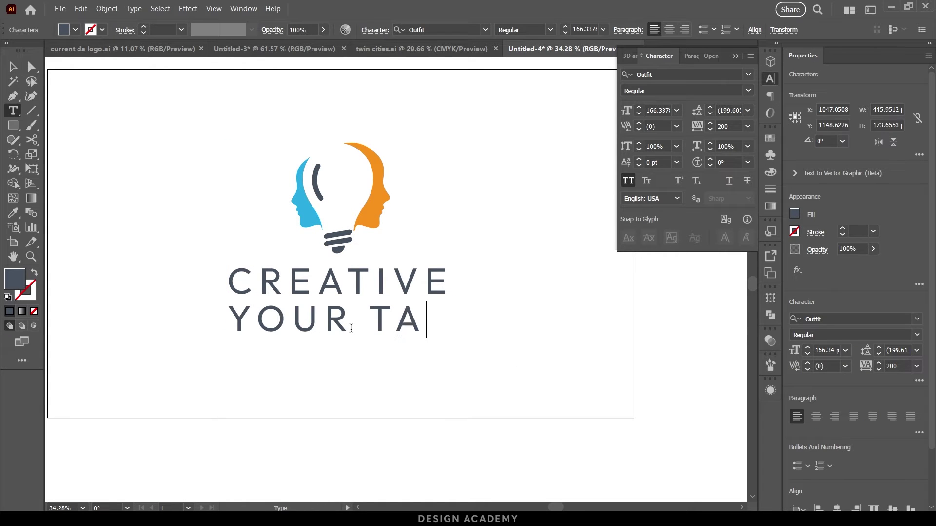
key("Escape")
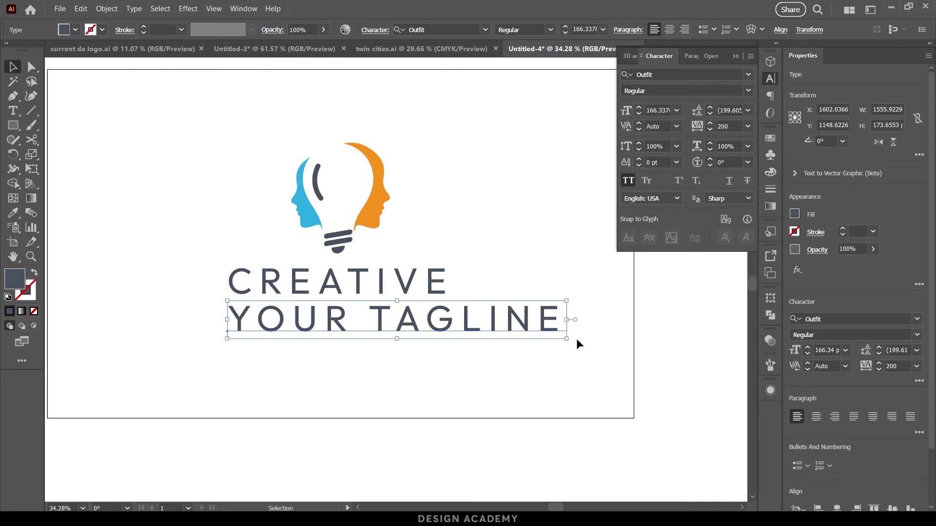
Shrink the YOUR TAGLINE text to about 717 px wide and centre it horizontally with the bulb and the CREATIVE text.
left_click_drag(566, 338, 383, 348)
left_click_drag(482, 344, 364, 215)
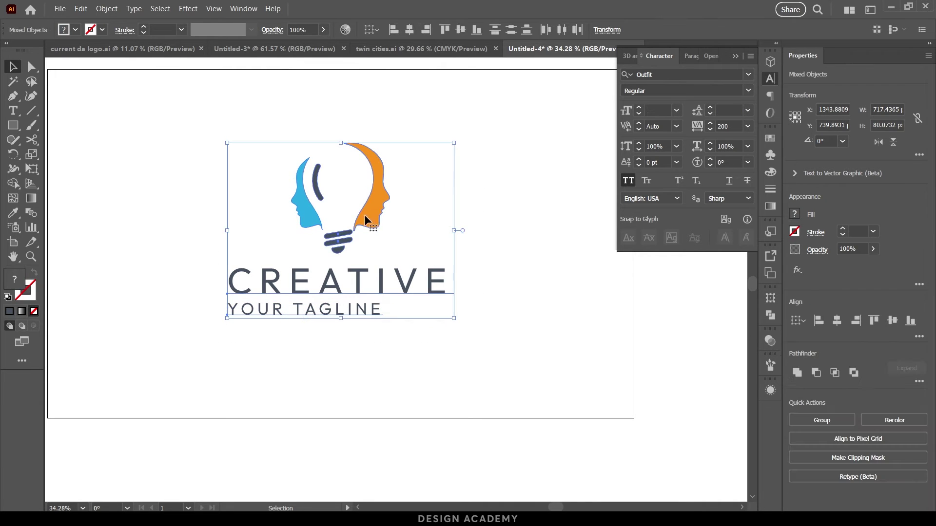
left_click(836, 321)
left_click(493, 362)
Convert both the CREATIVE and YOUR TAGLINE texts to outlines.
left_click(364, 283)
right_click(365, 286)
left_click_drag(453, 357, 305, 280)
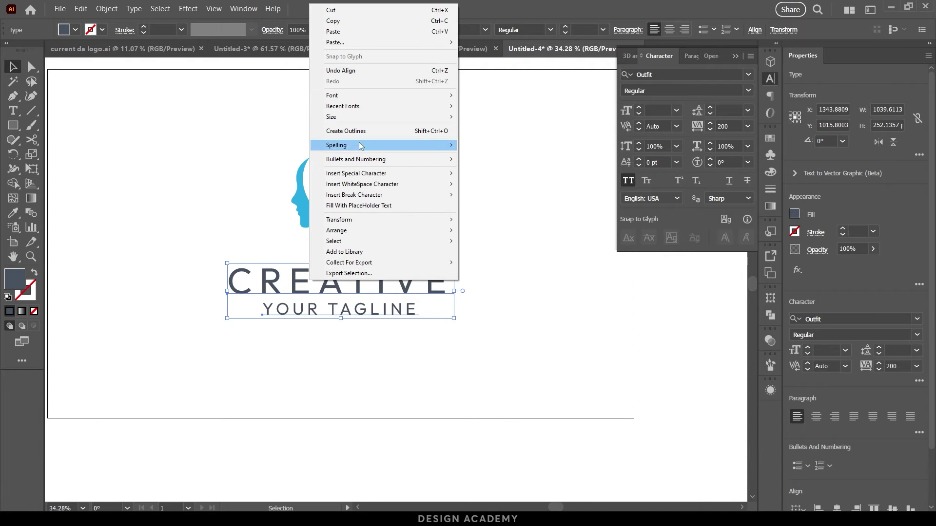
left_click(366, 131)
Align the centres of the bulb and the outlined texts, and centre the whole logo horizontally and vertically on the artboard.
left_click_drag(516, 353, 157, 142)
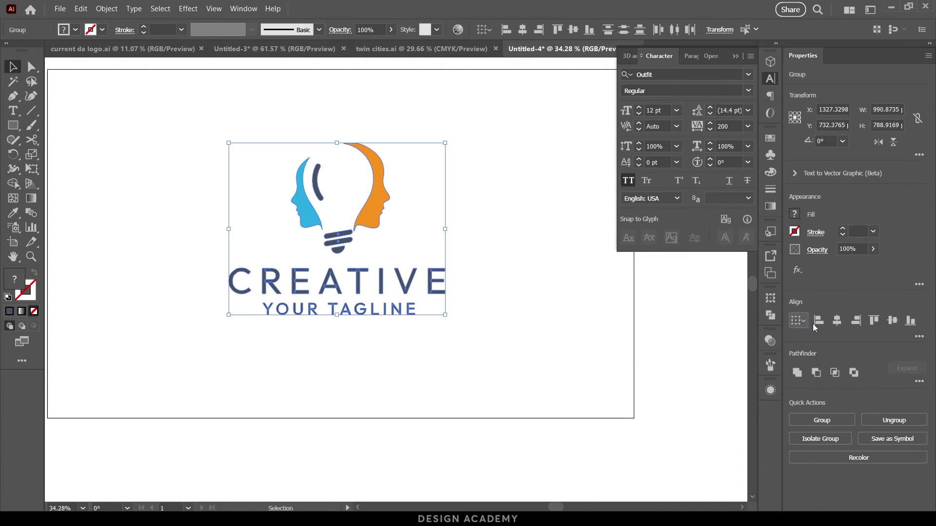
left_click(490, 348)
key("ctrl+a")
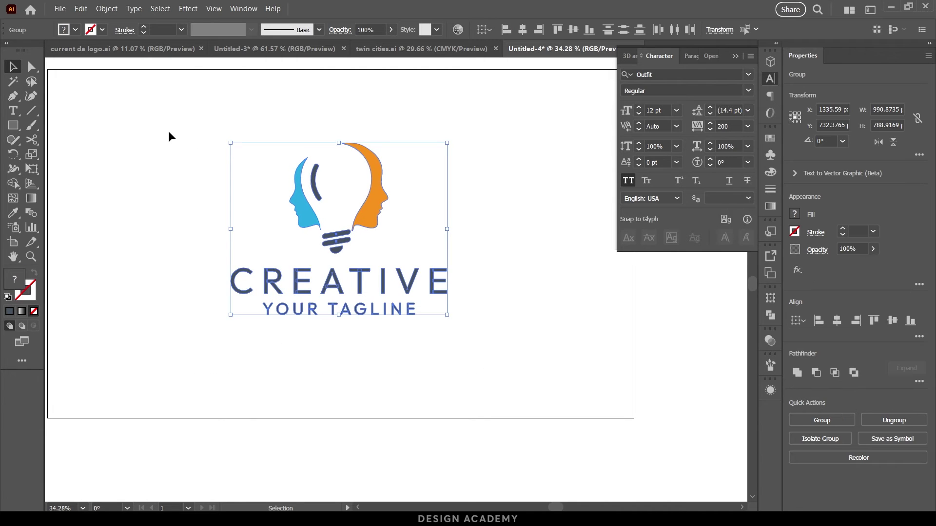
scroll(424, 252, "down", 1)
left_click(836, 320)
left_click(893, 320)
left_click(511, 313)
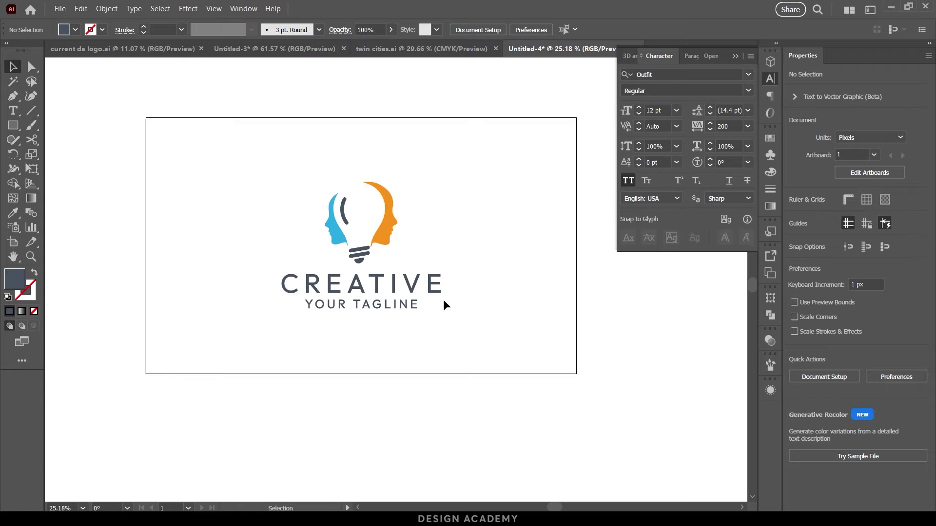
Move the logo, scaled to about 710 px wide, into the left half of the artboard.
left_click(443, 292)
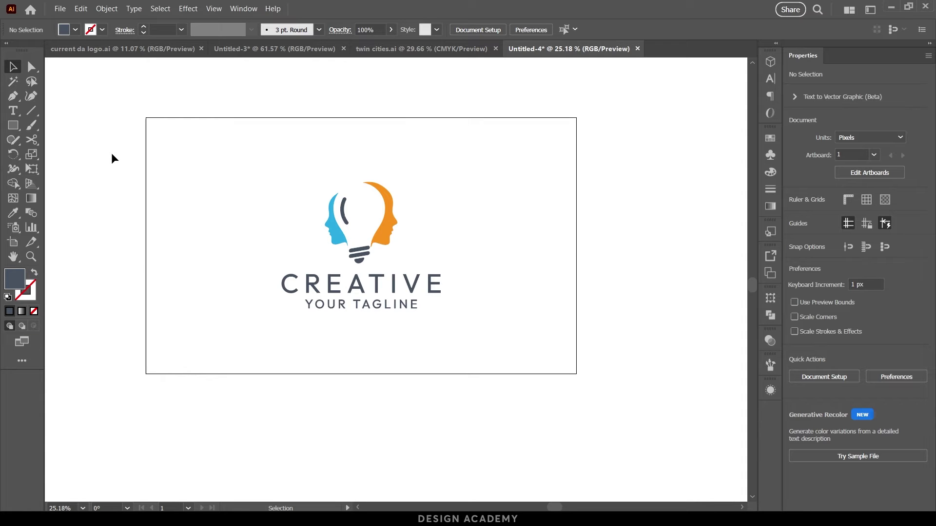
left_click_drag(389, 243, 254, 235)
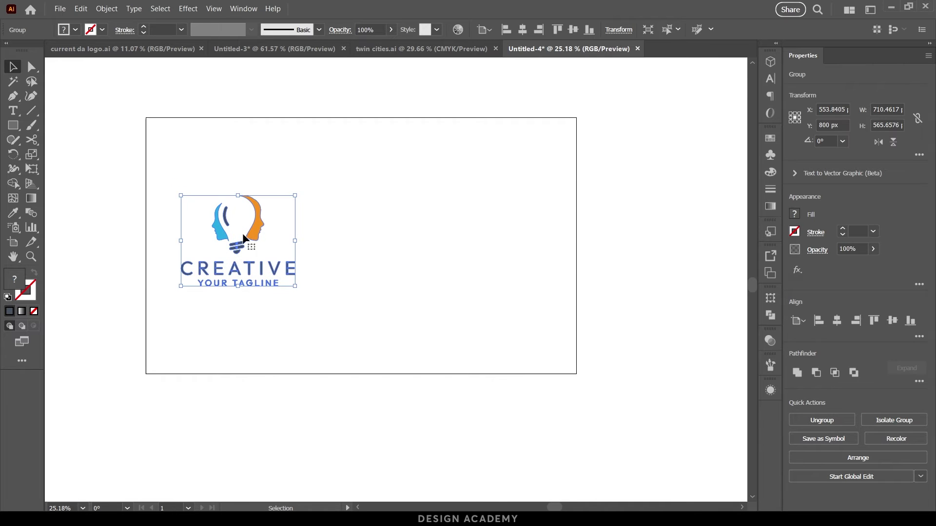
Cover the artboard with two side-by-side dark slate rectangles, each 1344 by 1600 px, and send them behind the logo.
left_click(13, 125)
left_click_drag(146, 118, 353, 374)
key("v")
left_click_drag(309, 307, 516, 317)
left_click(334, 341, "shift")
left_click_drag(564, 246, 577, 246)
key("ctrl+shift+bracketleft")
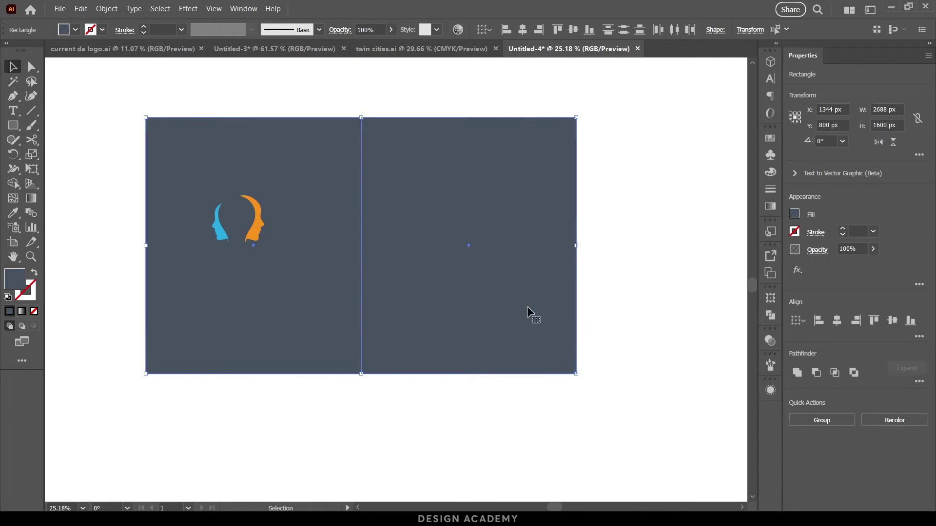
Fill the left background rectangle with white and select the right one.
left_click(345, 431)
left_click(313, 356)
key("ctrl+z")
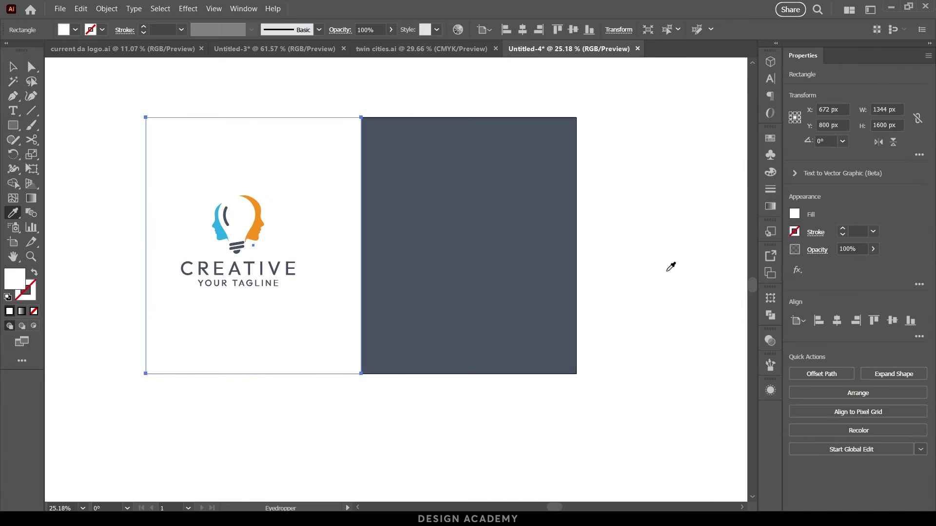
left_click(518, 308)
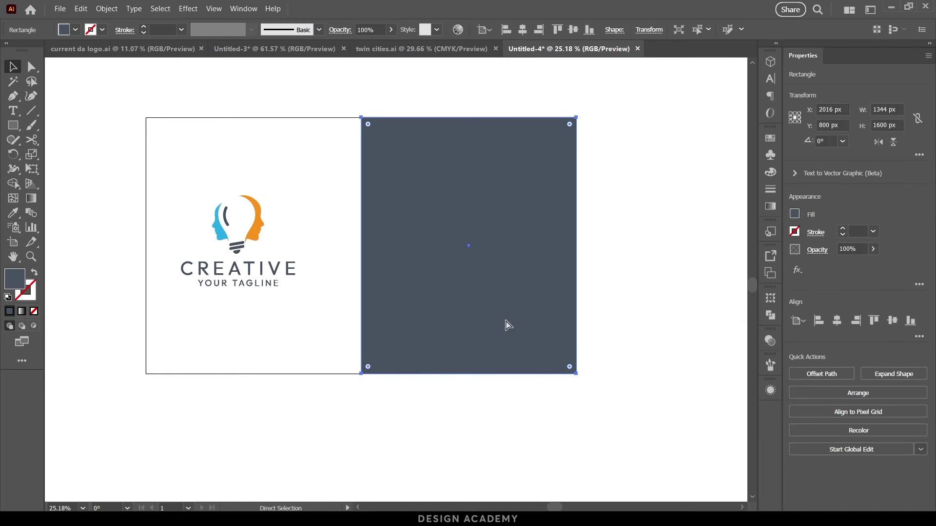
Shorten the selected copy of the right background rectangle to about 798 px high and fill it with black.
left_click_drag(469, 373, 479, 245)
left_click(794, 214)
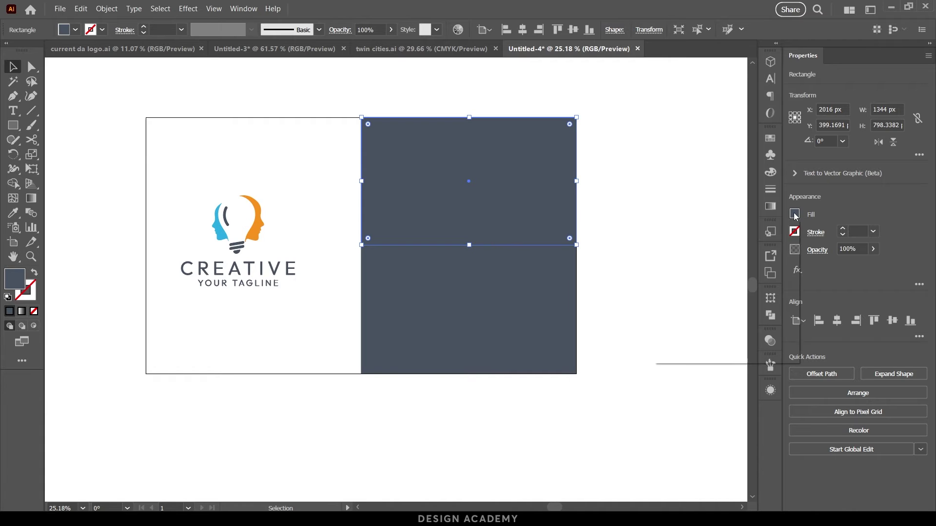
left_click(689, 259)
left_click(631, 194)
Fill the slate rectangle below the black one with the orange sampled from the bulb logo.
left_click(530, 284)
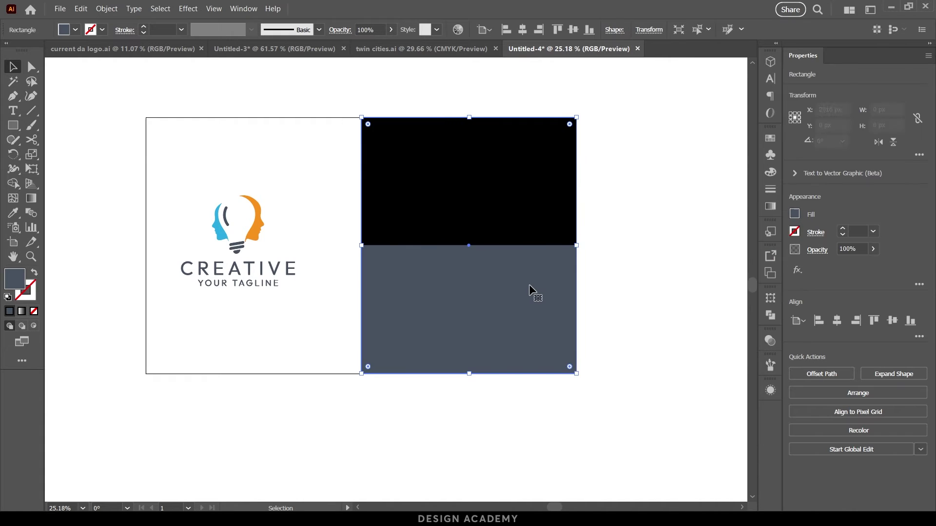
key("i")
left_click(256, 220)
key("v")
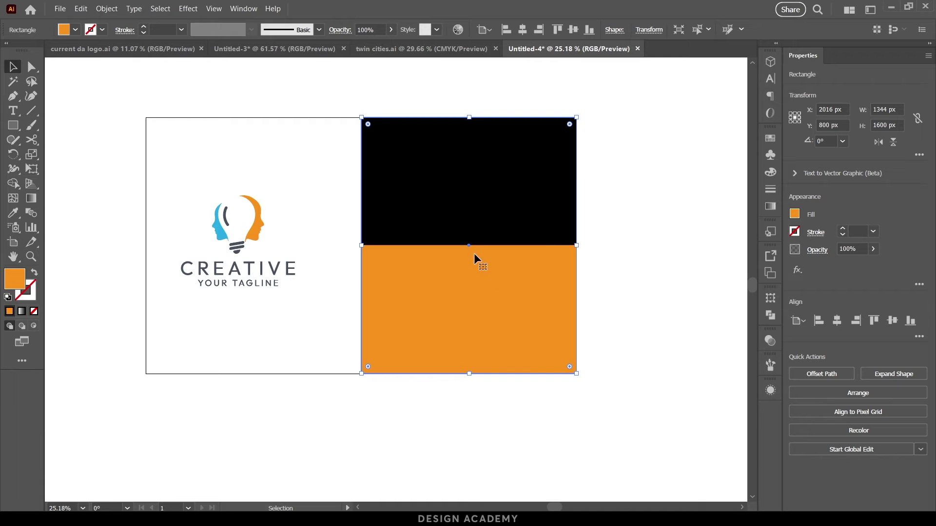
Extend the black rectangle's lower edge so that it is about 829 px high.
left_click(477, 238)
left_click_drag(469, 245, 473, 251)
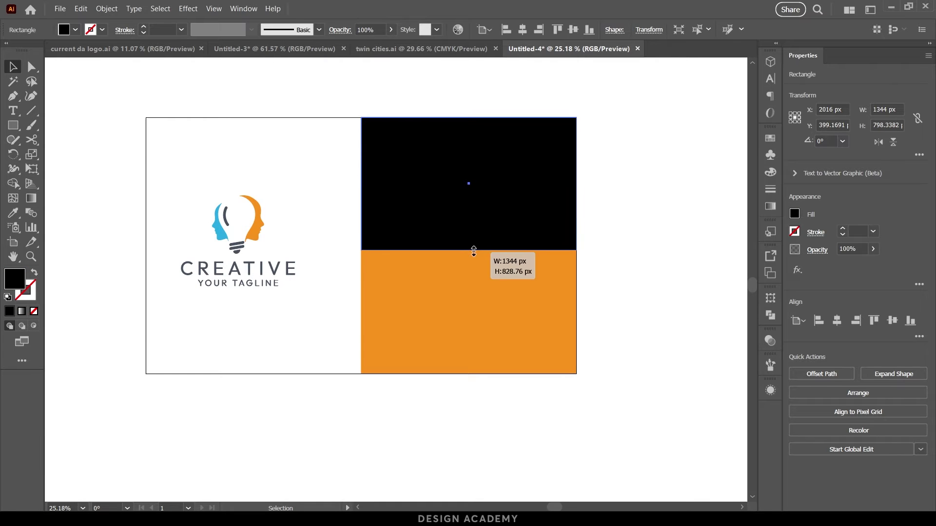
left_click(625, 269)
Copy the colour logo onto the black rectangle and recolour the copy with the sampled white.
left_click_drag(239, 248, 470, 199)
key("i")
left_click(624, 226)
key("v")
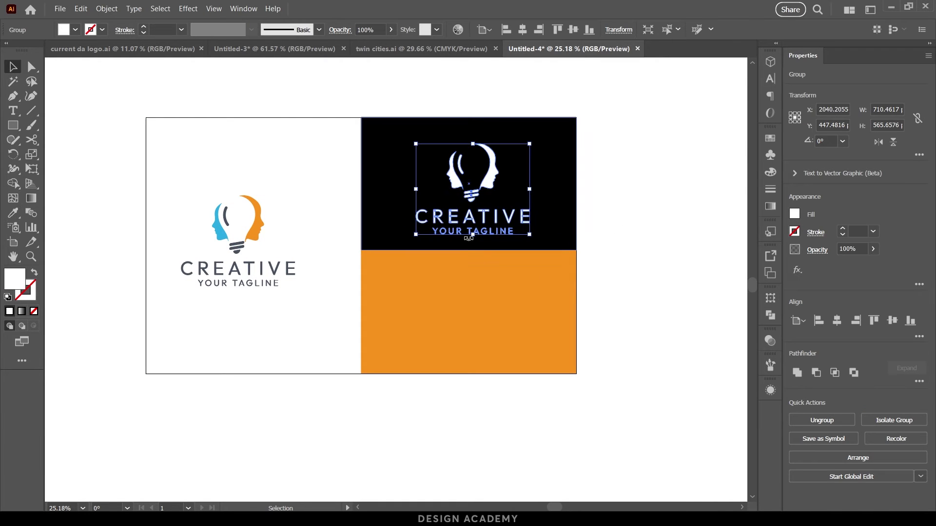
Scale the white logo down to about 534 px wide and centre it horizontally and vertically on the black rectangle.
left_click_drag(471, 239, 493, 224)
left_click(546, 229, "shift")
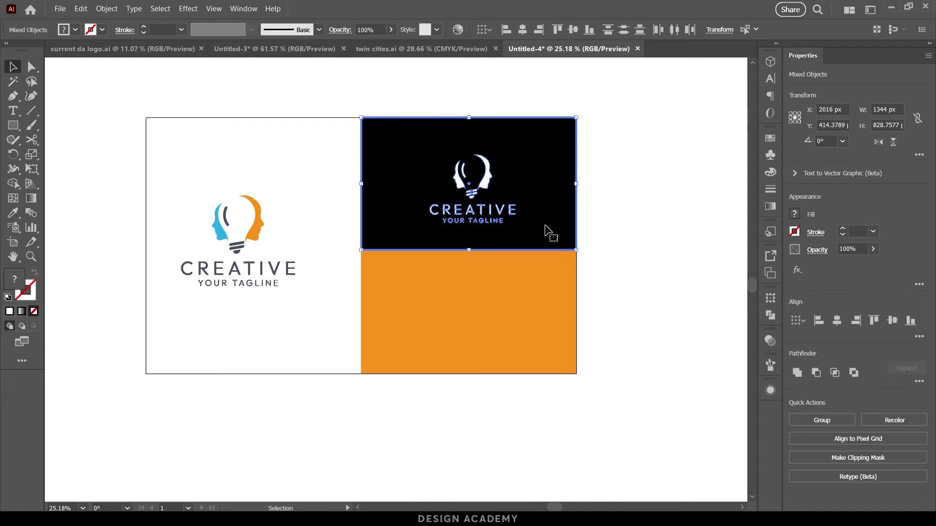
left_click(836, 320)
left_click(892, 321)
left_click(685, 307)
Copy the white logo onto the orange area and recolour the copy with the black sampled from the upper rectangle.
left_click_drag(479, 183, 479, 312)
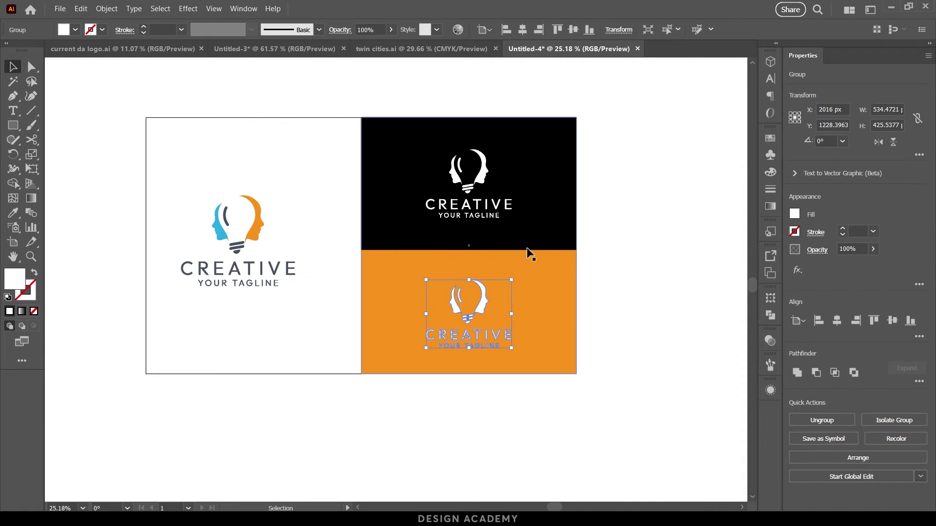
key("i")
left_click(539, 202)
key("v")
Centre the black logo vertically within the visible orange area and clear the selection.
left_click(546, 229, "shift")
left_click(540, 335, "shift")
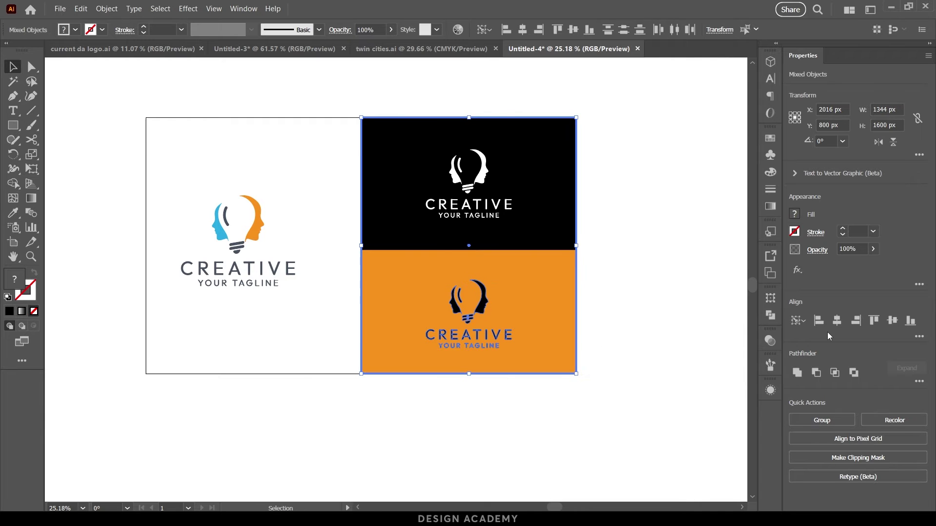
left_click(622, 312)
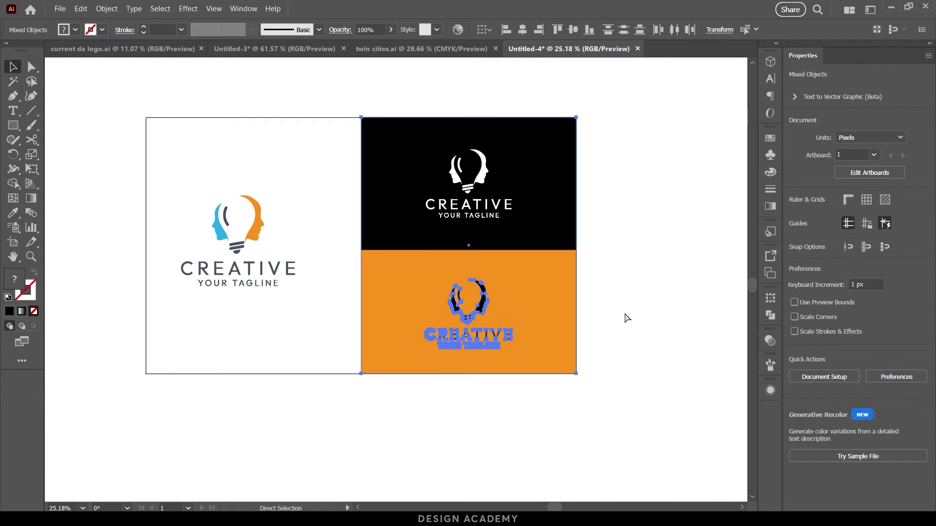
left_click(476, 130)
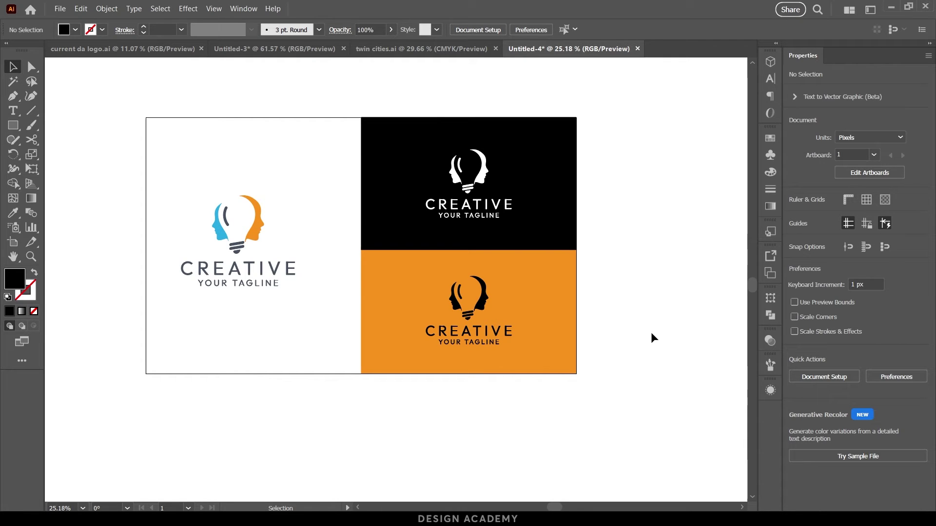
left_click(333, 229)
left_click(621, 219)
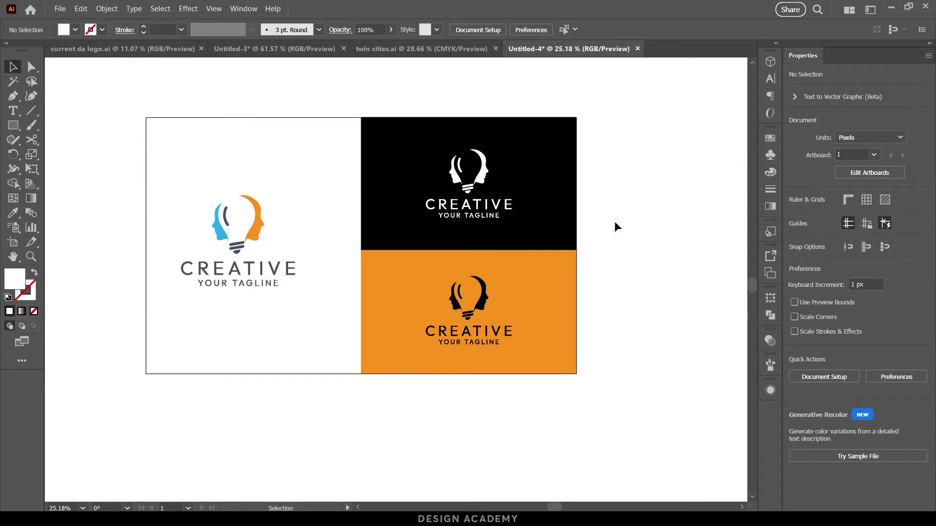
Examine the colour logo and the white, black and orange presentation panels up close.
left_click(264, 274)
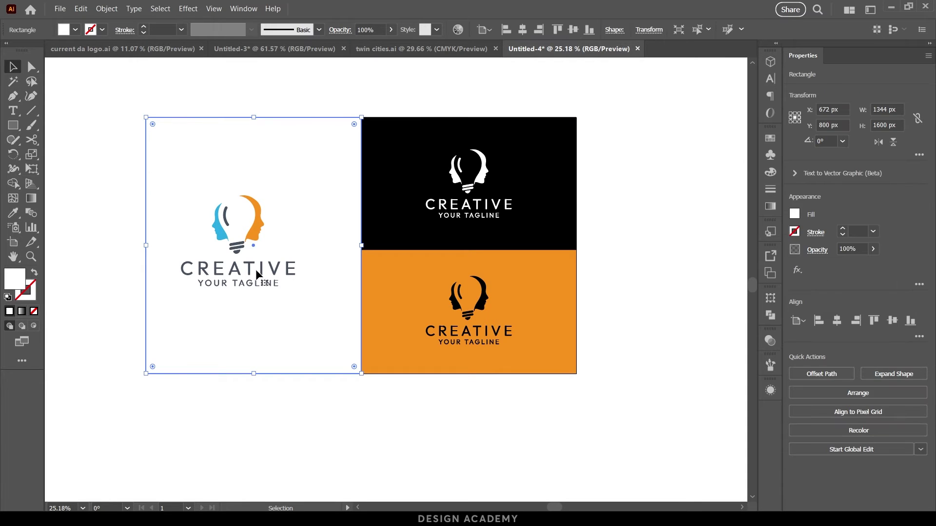
left_click(257, 273)
scroll(253, 268, "up", 3)
left_click_drag(270, 212, 288, 211)
scroll(369, 217, "down", 5)
left_click(187, 216)
scroll(470, 188, "up", 4)
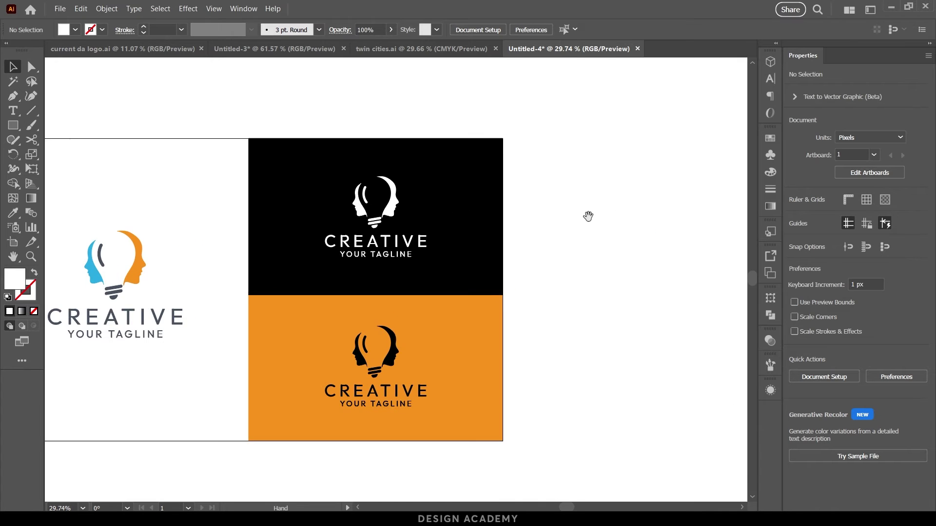
left_click_drag(588, 216, 660, 198)
scroll(633, 193, "down", 1)
key("a")
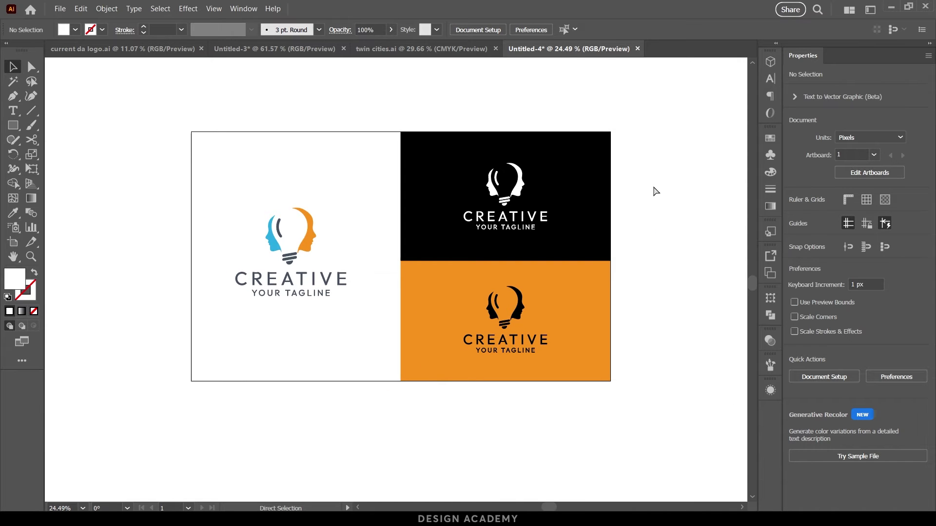
Save the document as brain tech logo.ai in the adobe stock folder, in the Illustrator CC (Legacy) version.
key("ctrl+s")
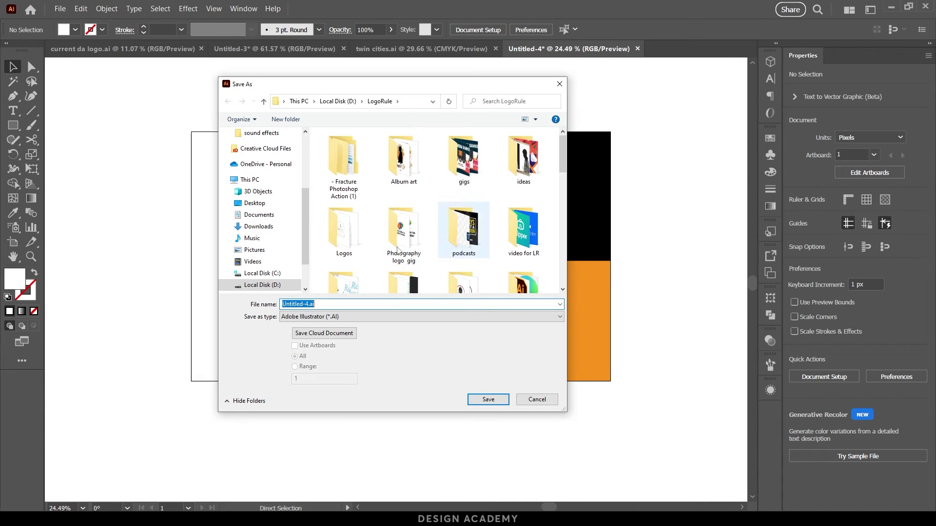
left_click(302, 316)
left_click(304, 326)
key("Return")
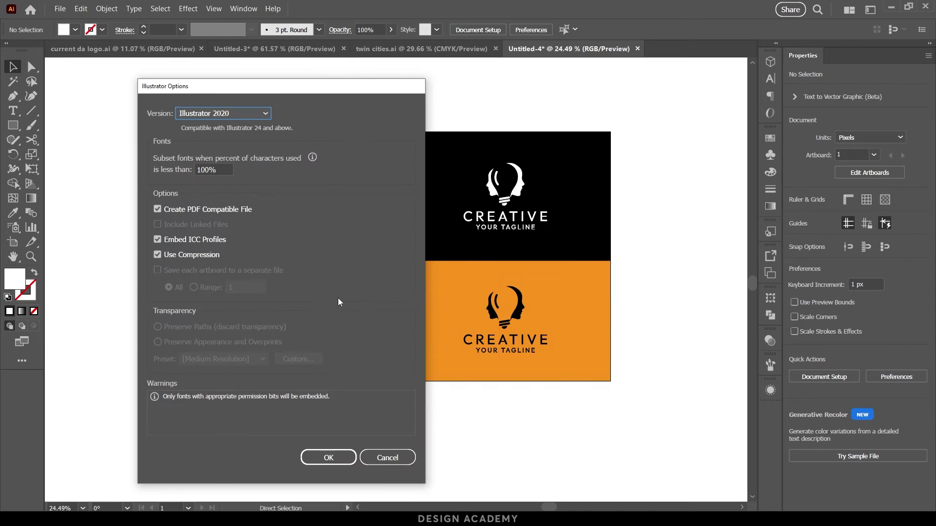
left_click(264, 115)
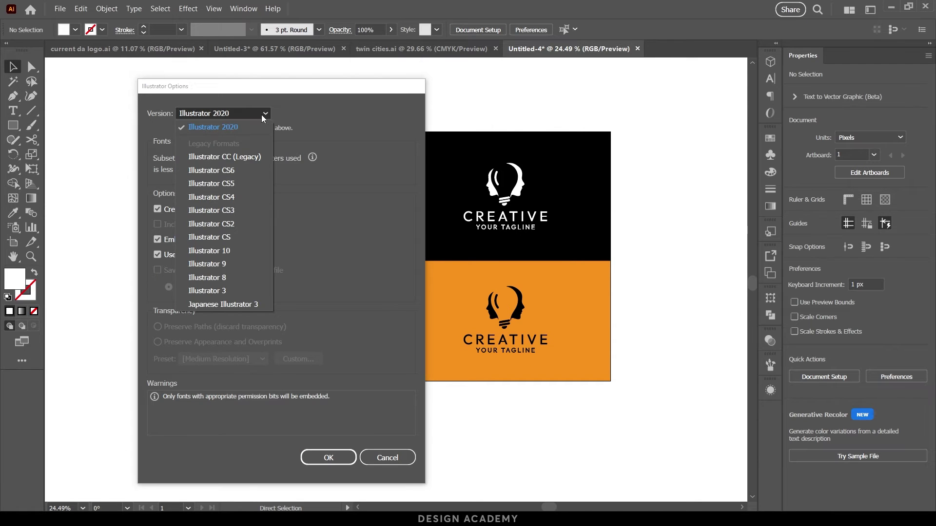
left_click(209, 156)
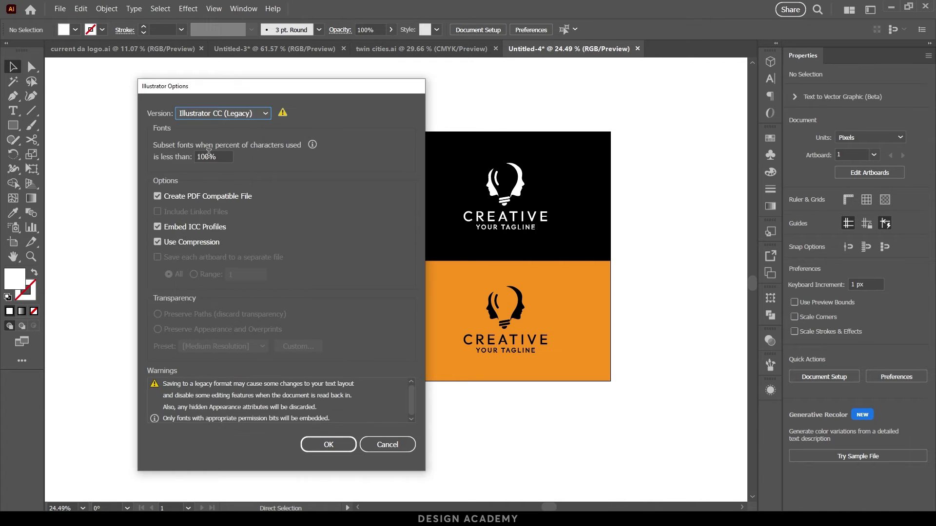
left_click(328, 444)
left_click(530, 281)
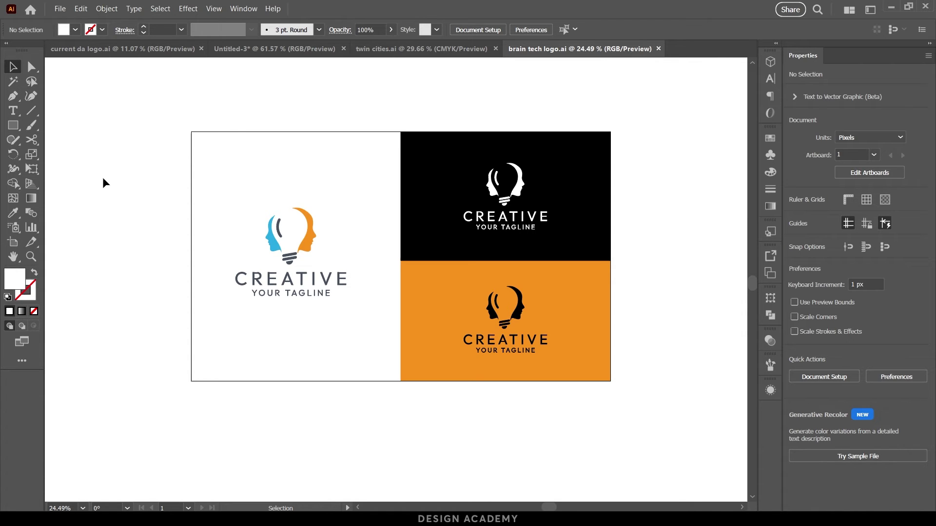
key("ctrl+shift+s")
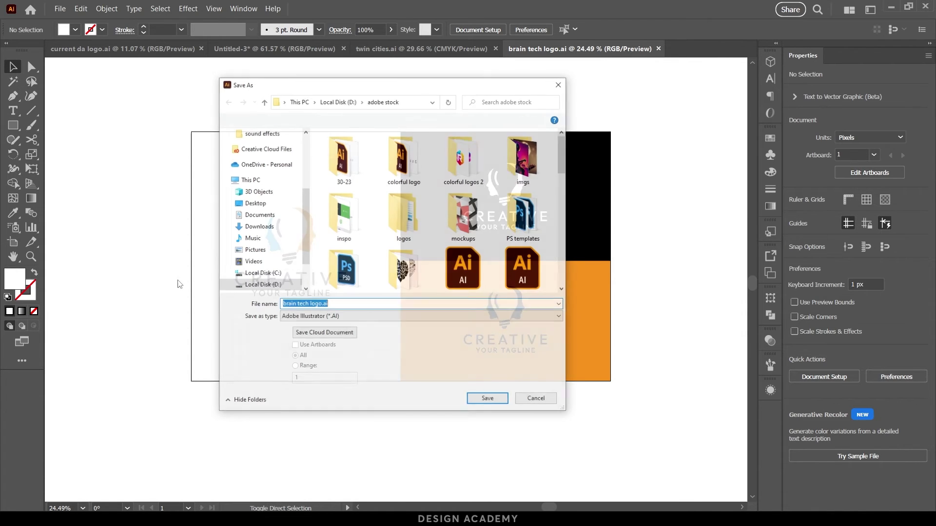
left_click(312, 316)
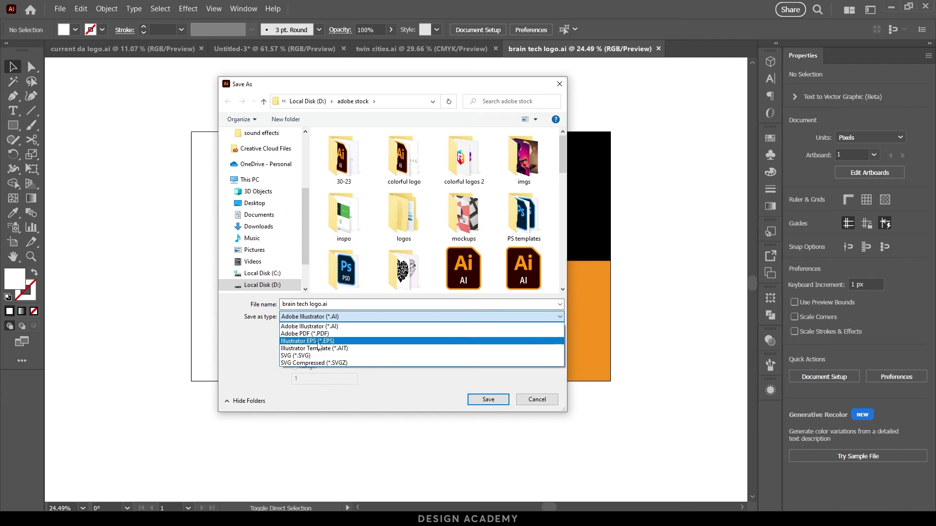
left_click(312, 329)
left_click(536, 399)
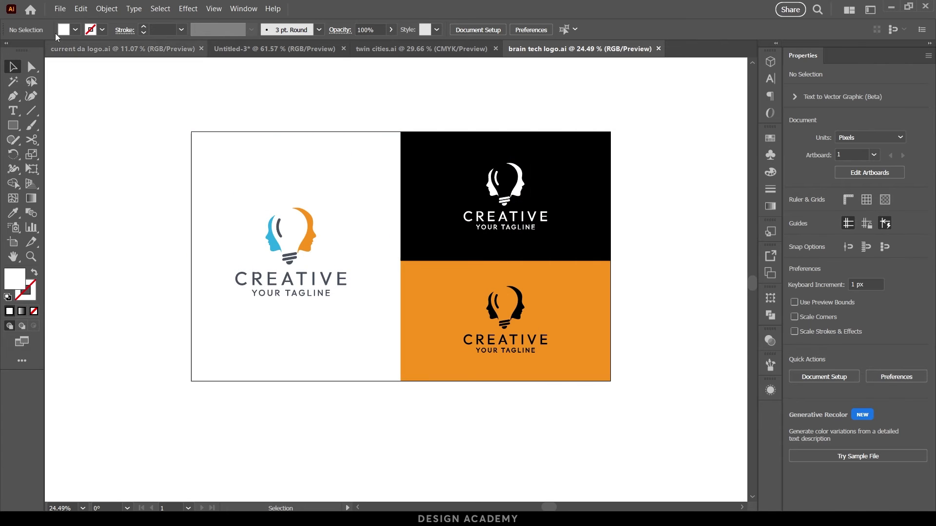
Save the document as brain tech logo.eps in Illustrator EPS format, using the Illustrator CC EPS version.
left_click(64, 11)
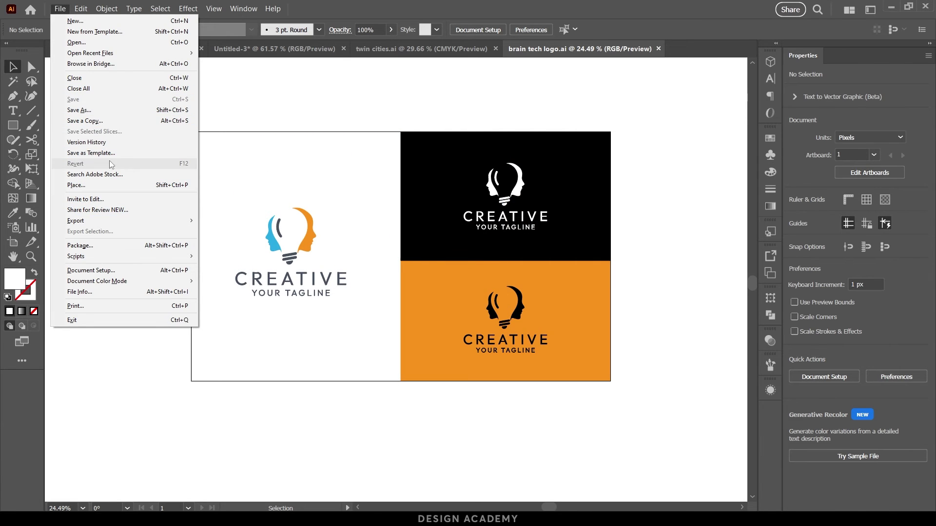
left_click(97, 110)
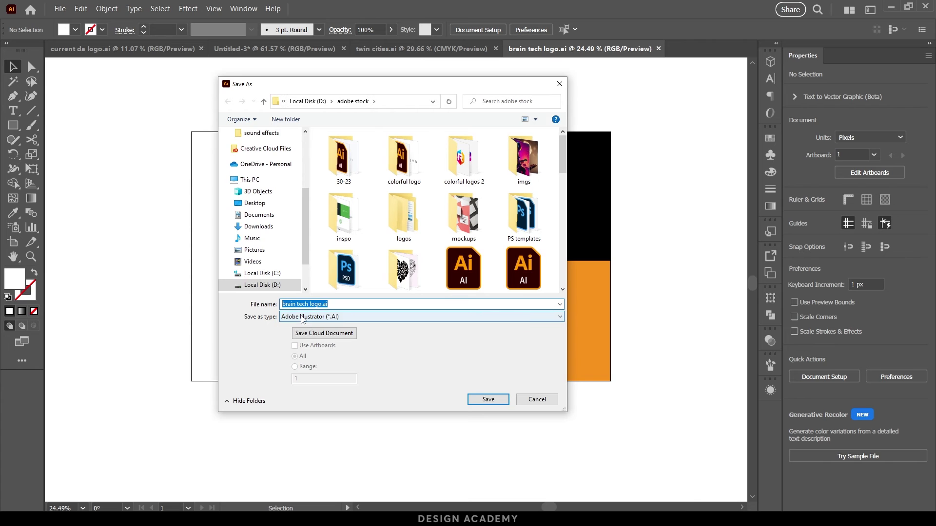
left_click(302, 317)
left_click(307, 340)
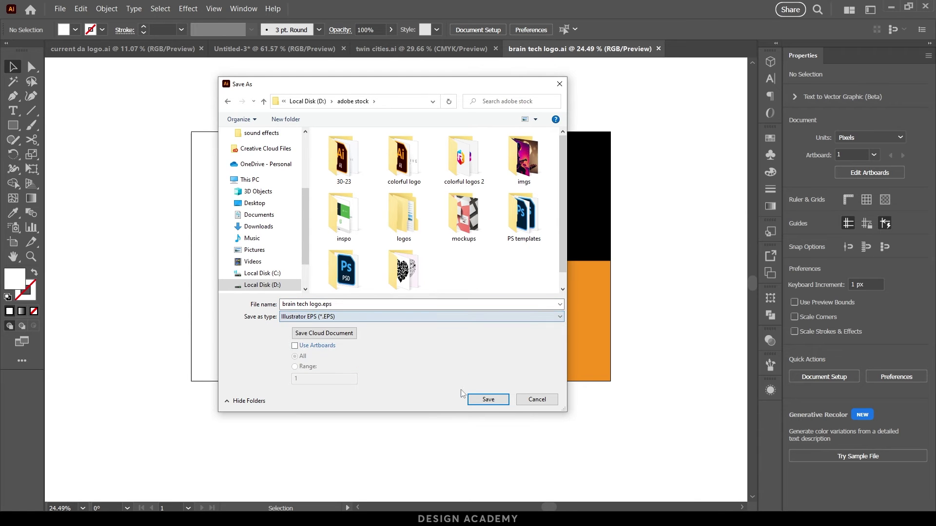
left_click(502, 402)
left_click(332, 83)
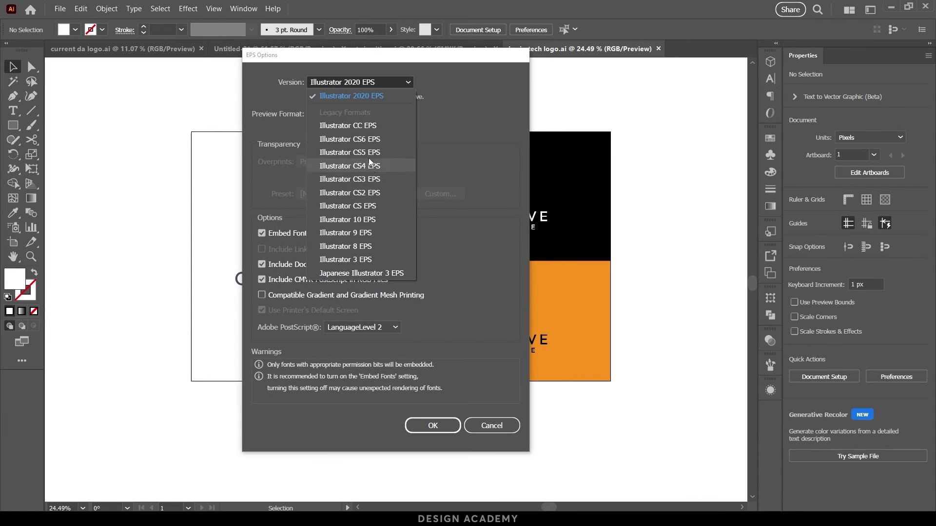
left_click(361, 126)
left_click(435, 410)
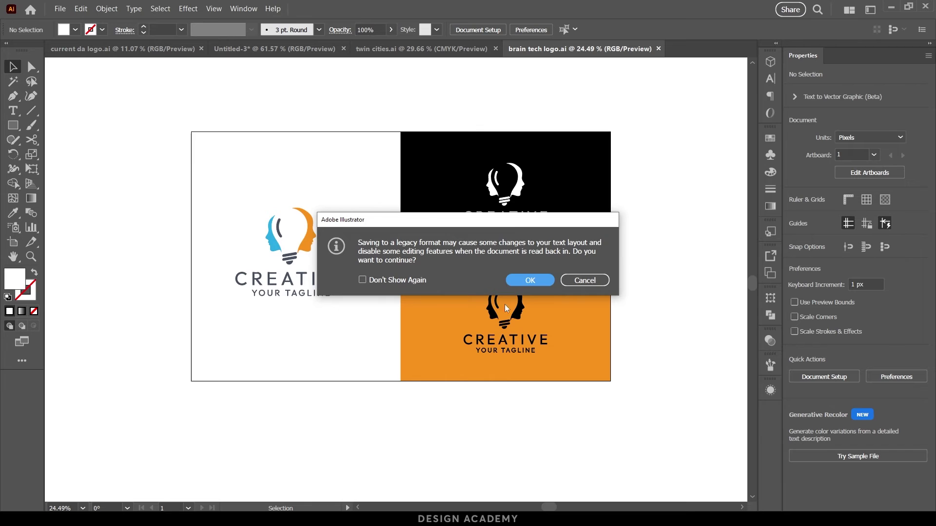
left_click(529, 281)
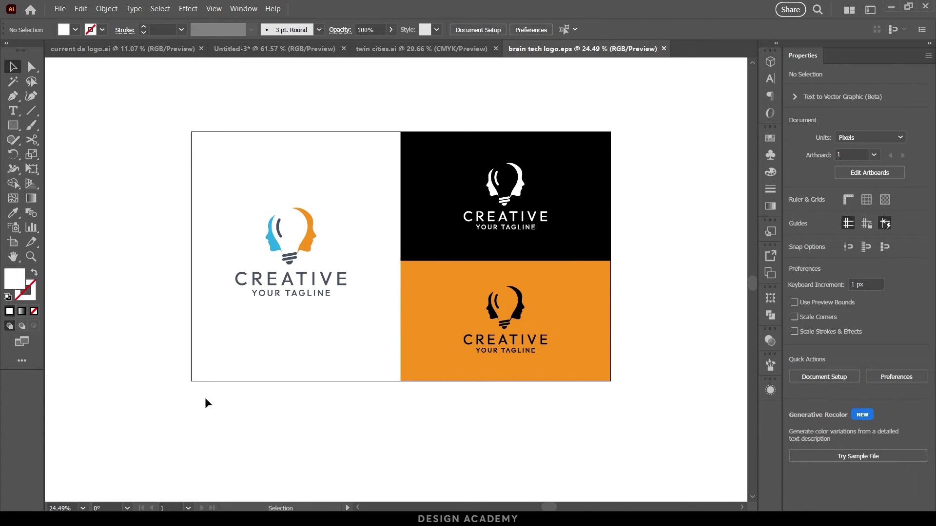
Switch to the Adobe Stock contributor upload page in the browser and review the PNG, JPEG and vector file requirements.
key("alt+Tab")
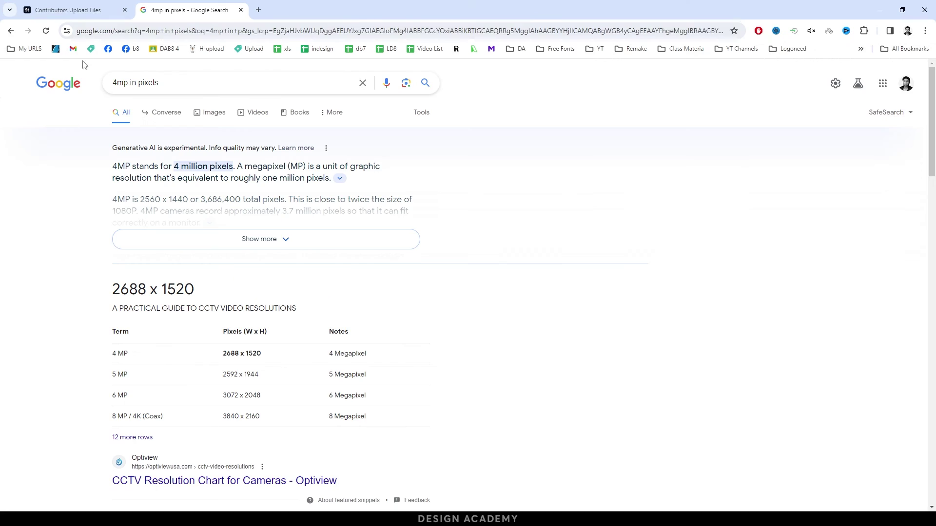
left_click(80, 13)
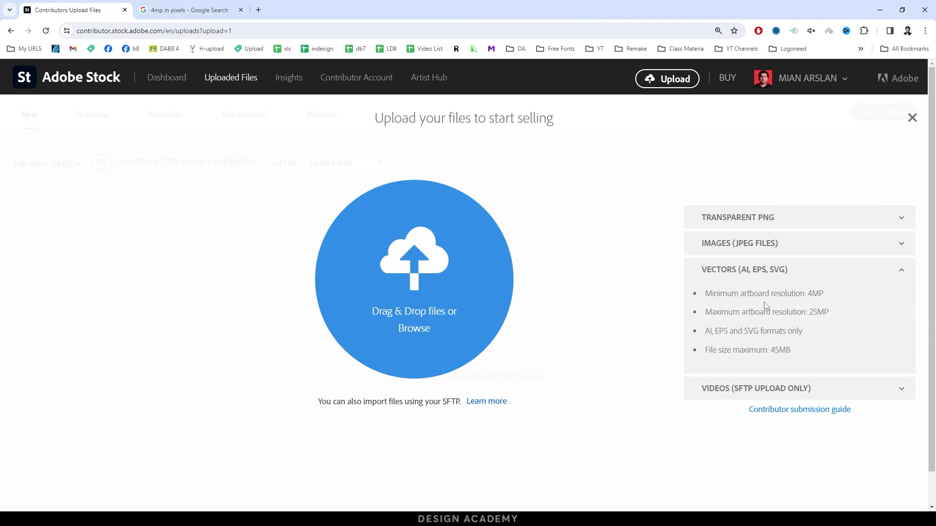
left_click(724, 223)
left_click(728, 347)
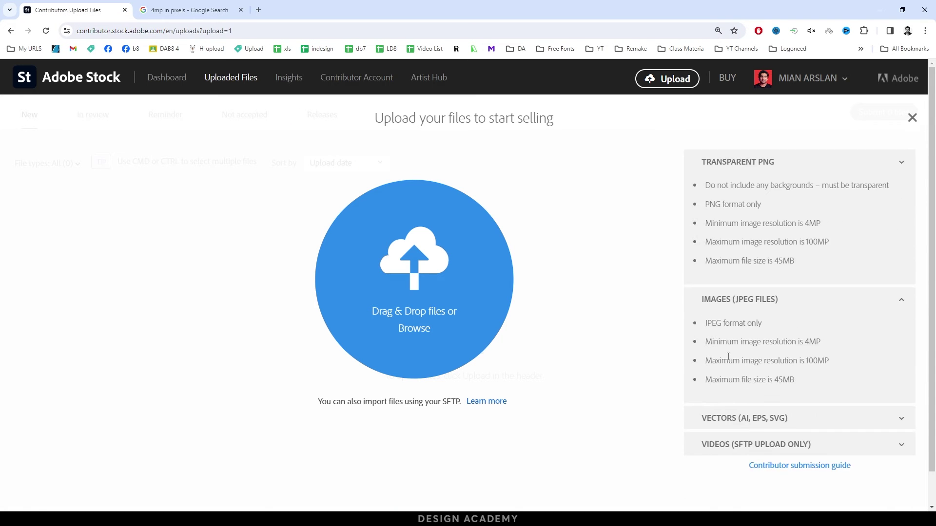
left_click(729, 363)
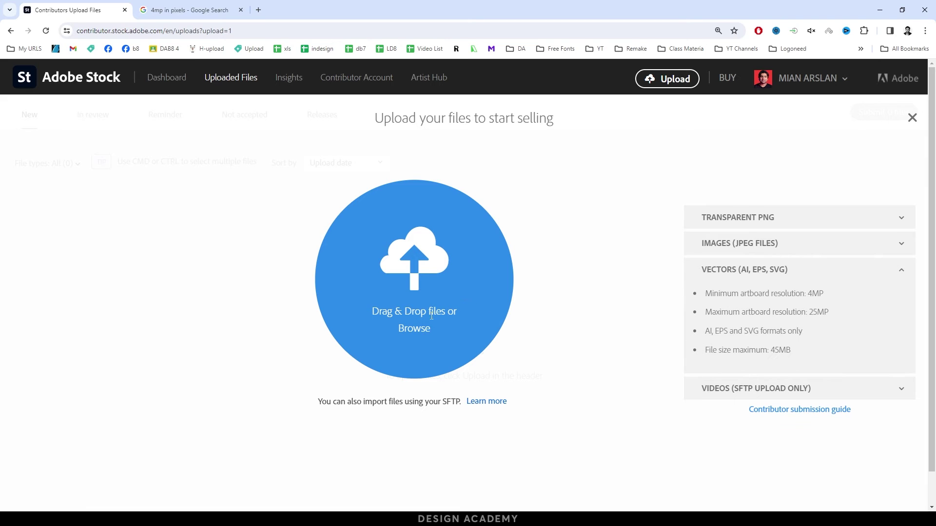
Upload brain tech logo.eps from the recent files to Adobe Stock.
left_click(422, 328)
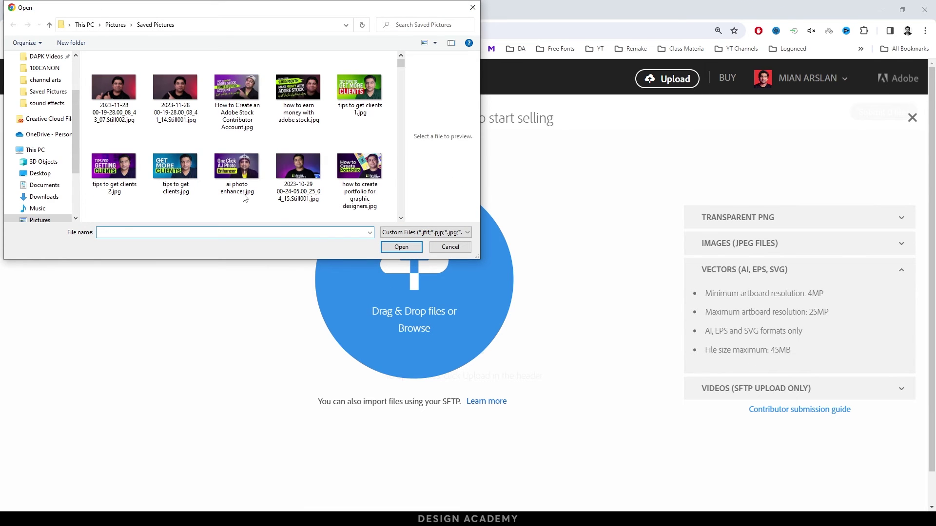
scroll(44, 122, "down", 3)
scroll(44, 97, "up", 3)
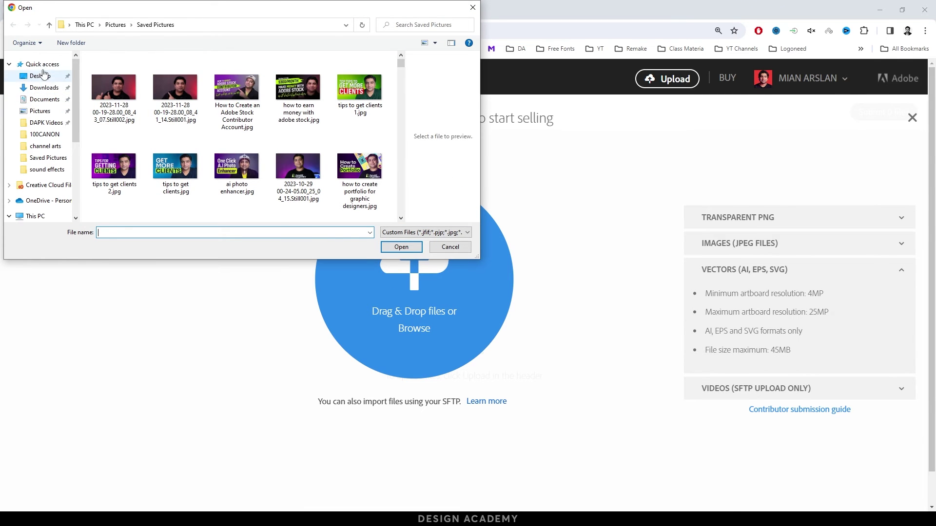
left_click(42, 64)
scroll(177, 185, "down", 3)
left_click(135, 154)
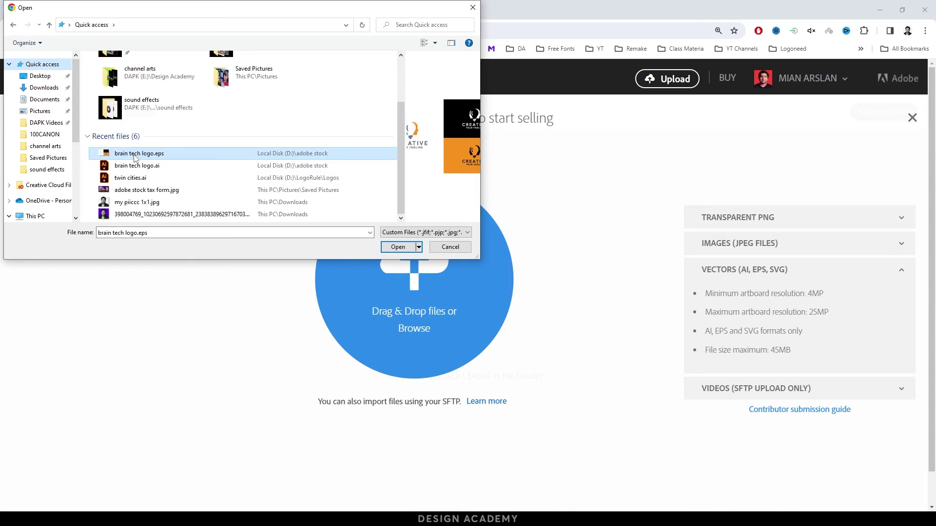
left_click(401, 247)
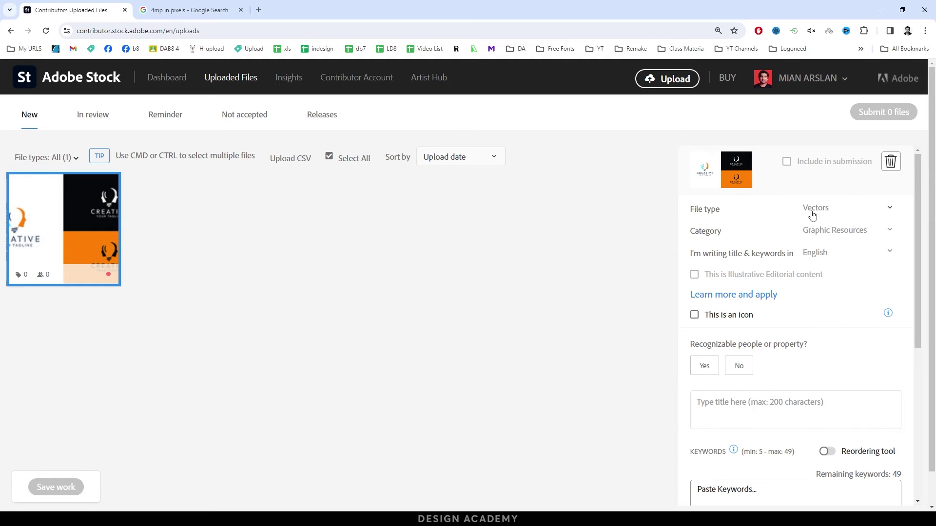
Review the available category and title language options for the uploaded logo without changing them.
left_click(826, 235)
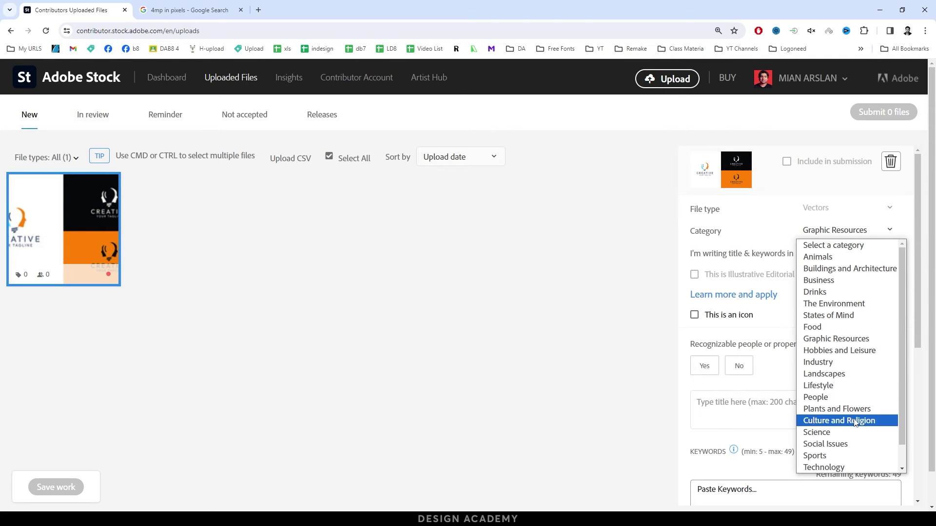
scroll(854, 424, "down", 1)
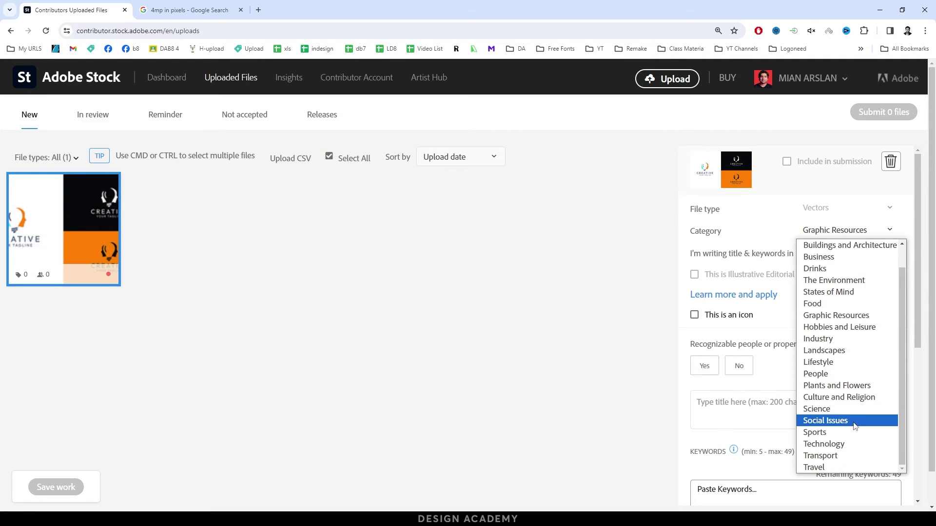
left_click(592, 350)
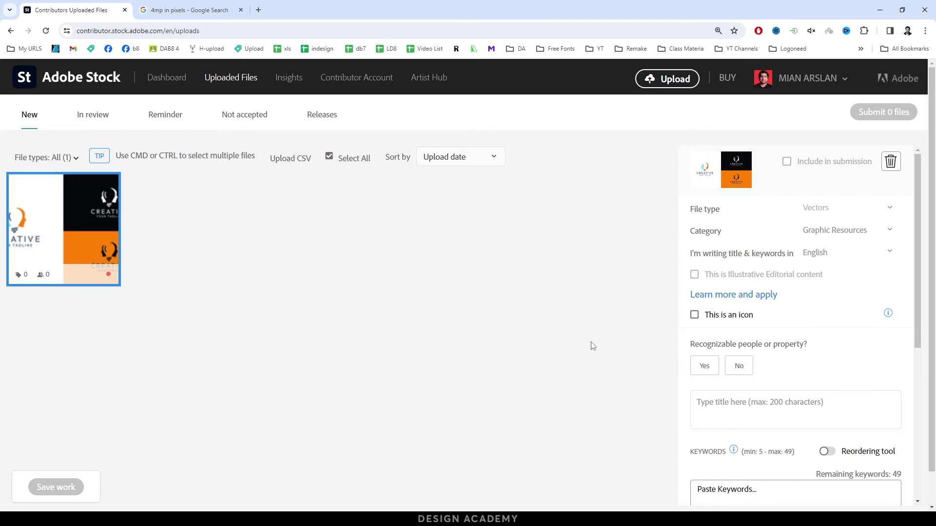
left_click(837, 262)
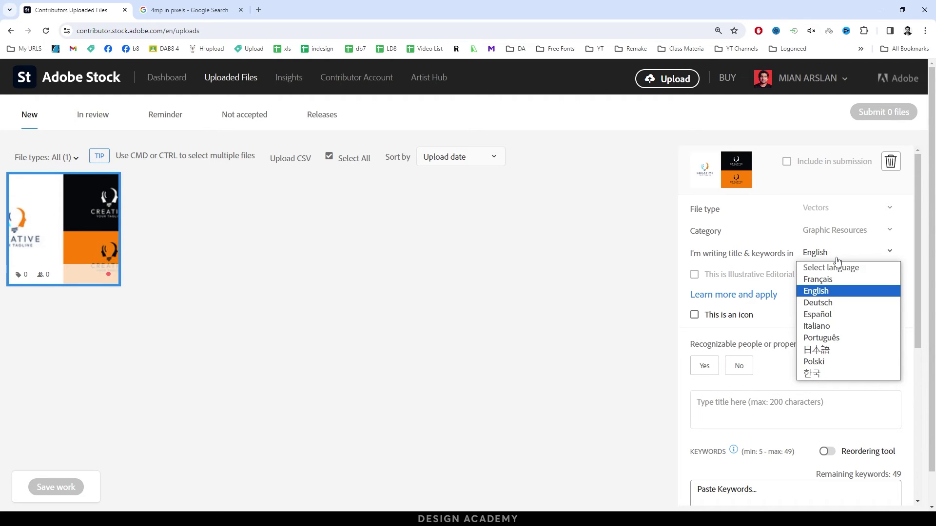
left_click(615, 292)
Declare that the uploaded logo contains no recognizable people or property.
scroll(617, 292, "down", 1)
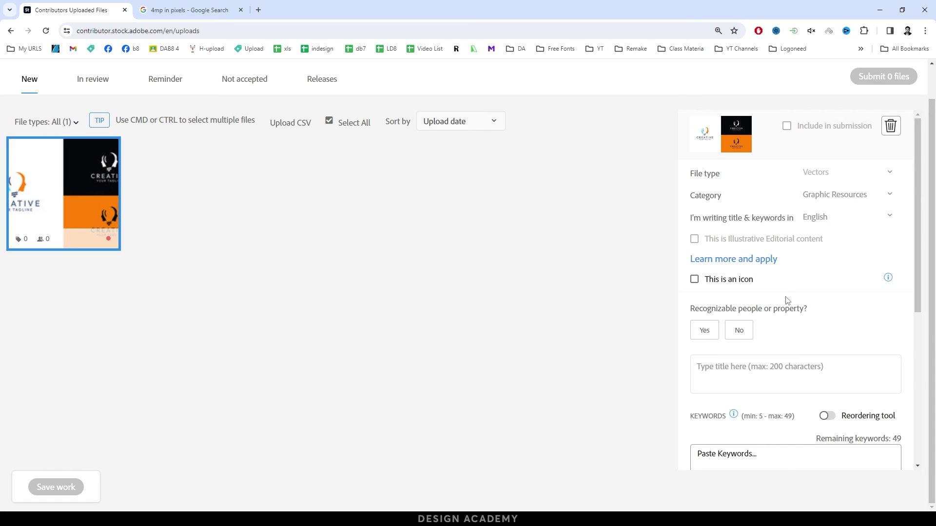
scroll(786, 300, "down", 3)
left_click(741, 204)
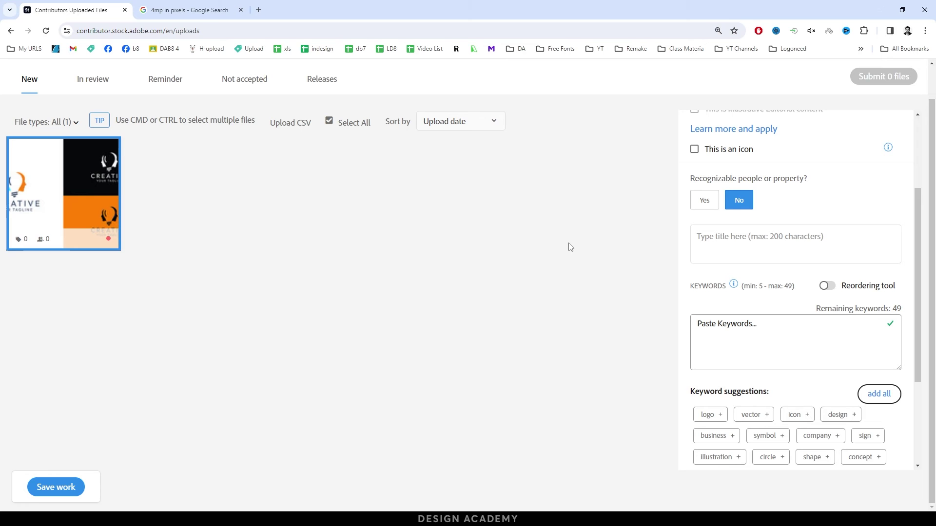
Add all of the suggested keywords to the logo's keyword list.
left_click(732, 341)
scroll(735, 341, "down", 3)
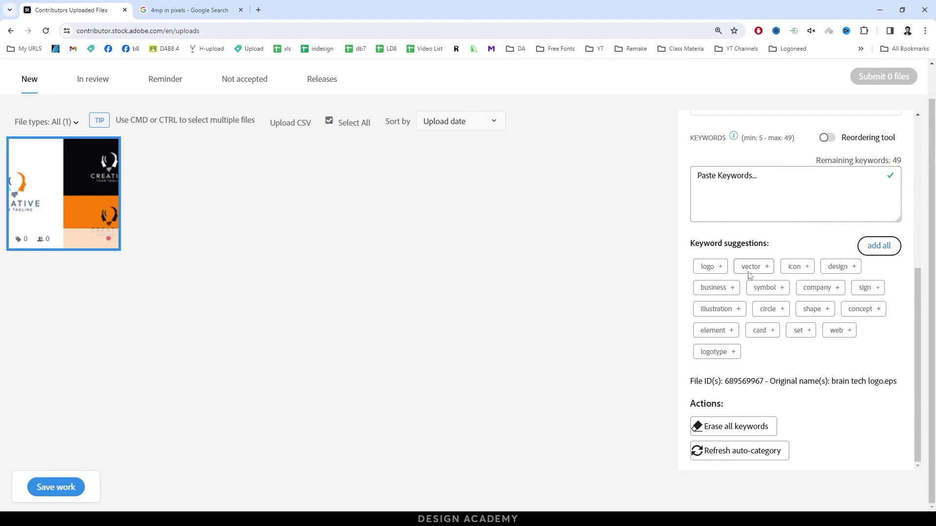
left_click(880, 249)
left_click(825, 203)
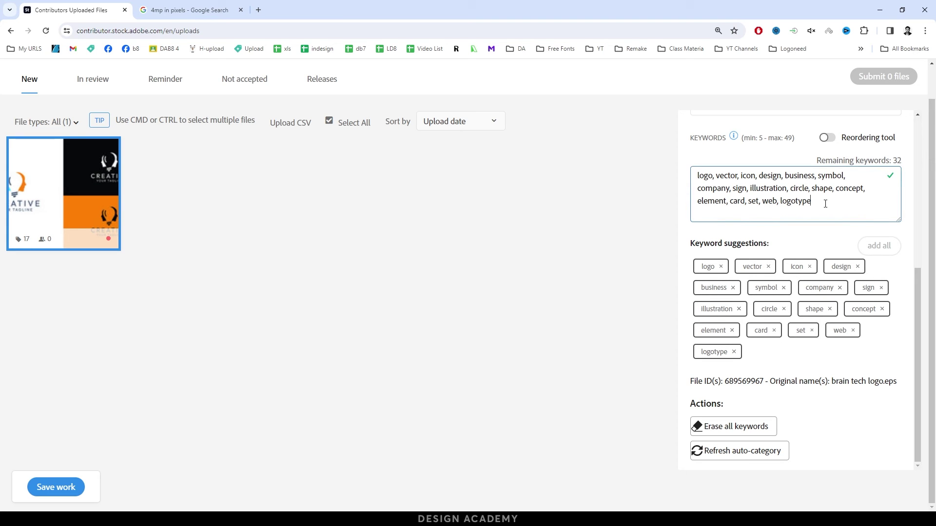
Title the uploaded file "Brain Bulb Logo, Bulb Logo, Idea Logo, Tech Logo".
scroll(825, 203, "up", 5)
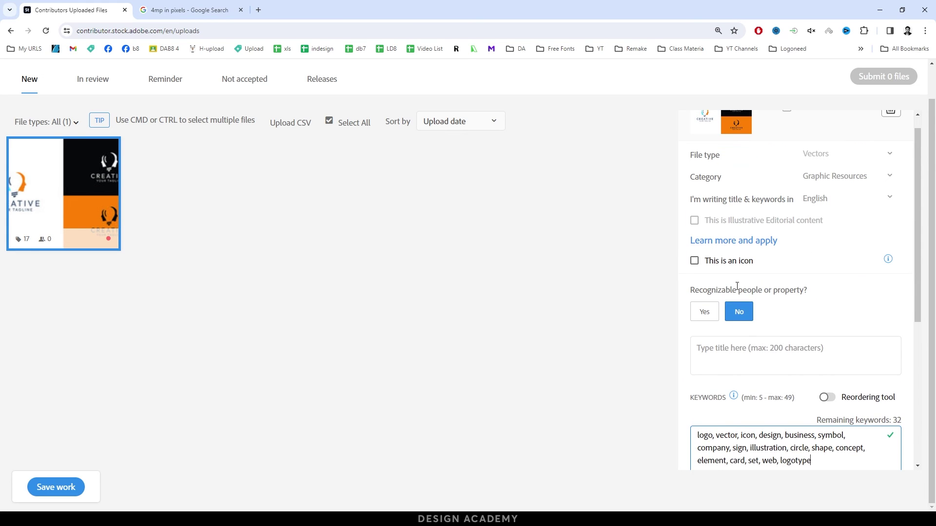
left_click(742, 348)
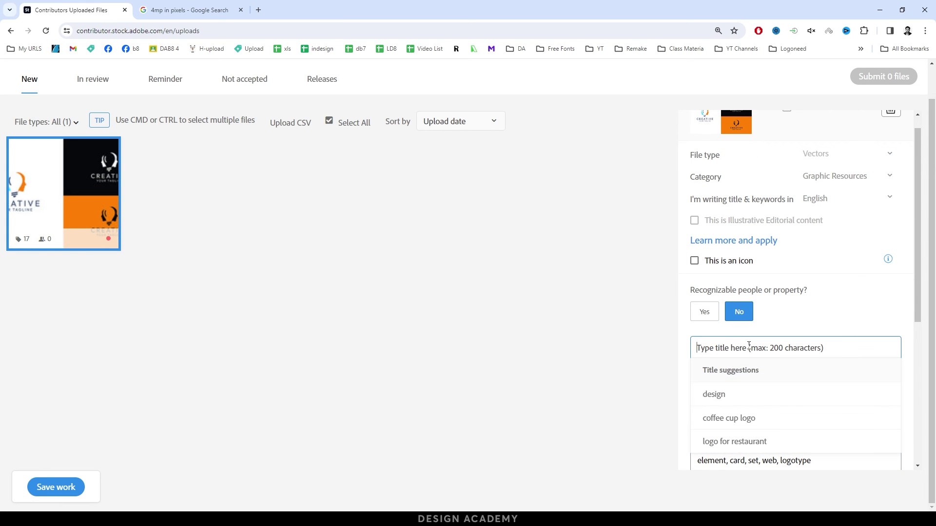
left_click(749, 345)
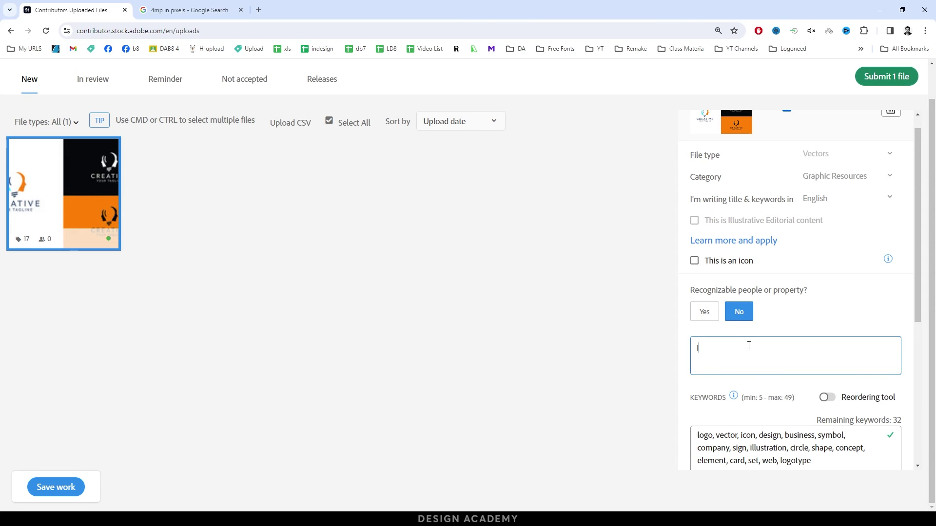
type("I")
key("BackSpace")
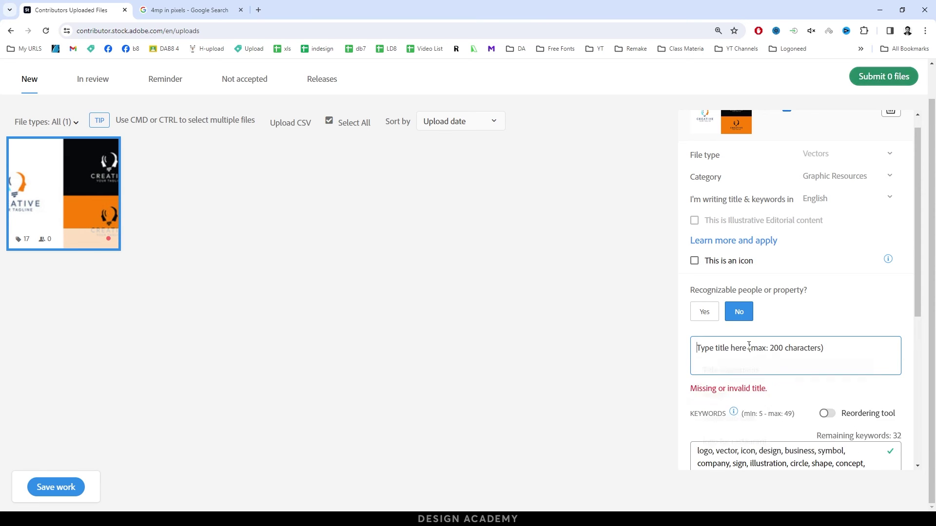
type("Brain,")
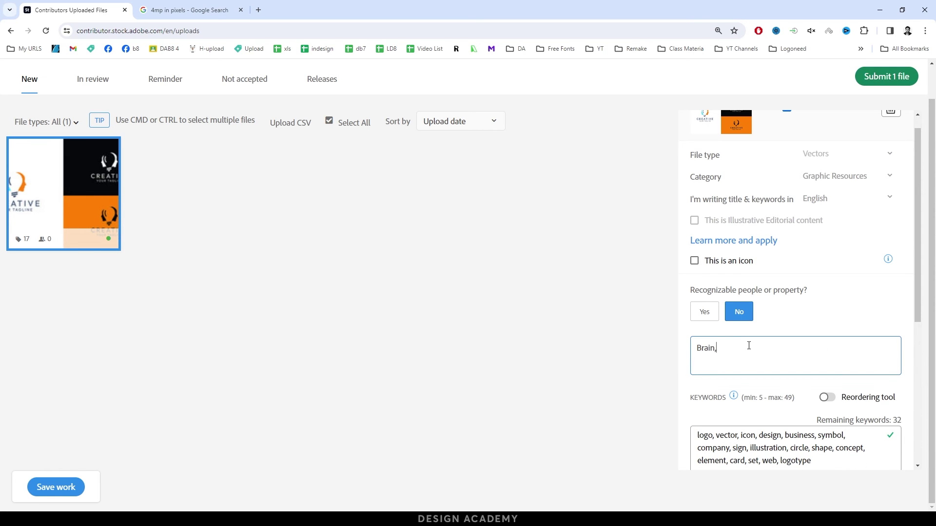
key("BackSpace")
type("Bulb Logo, Bulb Logo, Idea Logo")
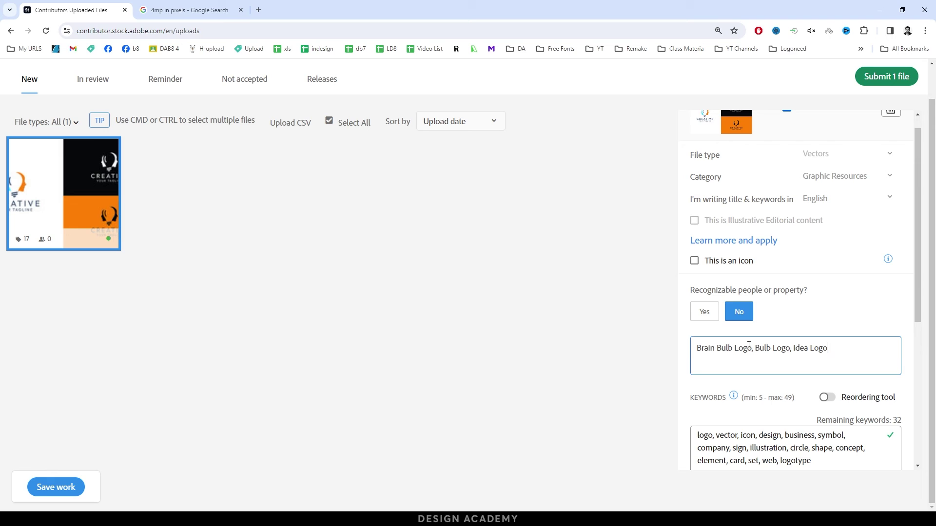
type(",")
type("Tech Logo")
Copy the title's phrases to the end of the keyword list, separated from the existing keywords by a comma.
scroll(756, 344, "down", 5)
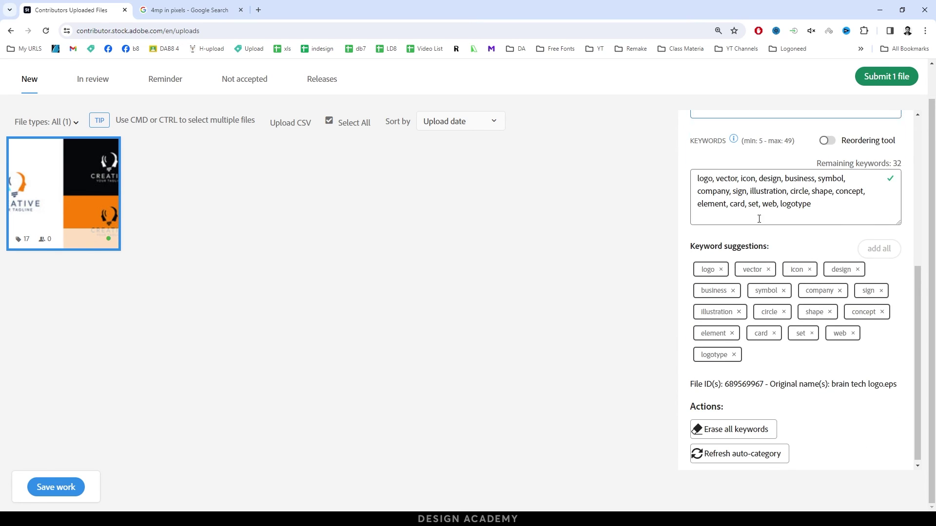
scroll(756, 344, "up", 3)
triple_click(771, 233)
key("ctrl+c")
left_click(827, 326)
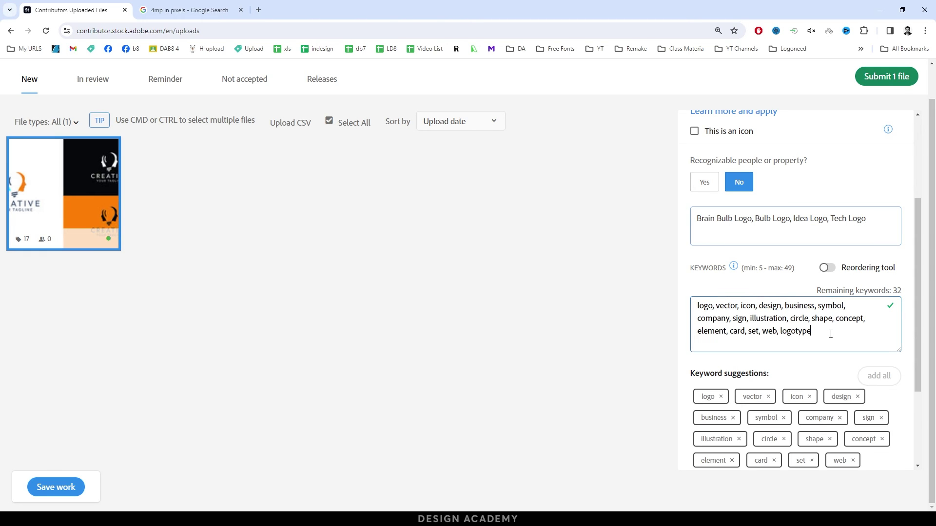
type(",")
key("ctrl+v")
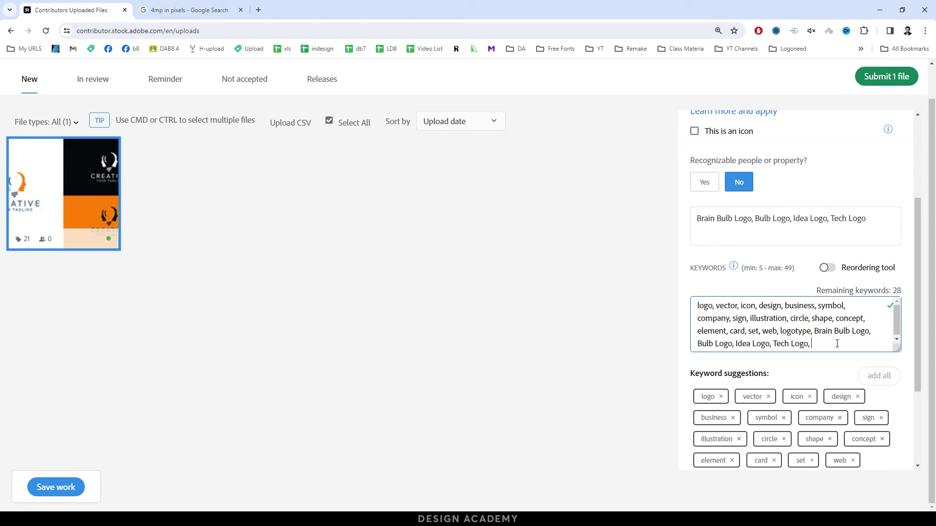
Append the keywords human, human head, brain logo, brain tech logo, brain and idea to the keyword list.
type("human, human head,")
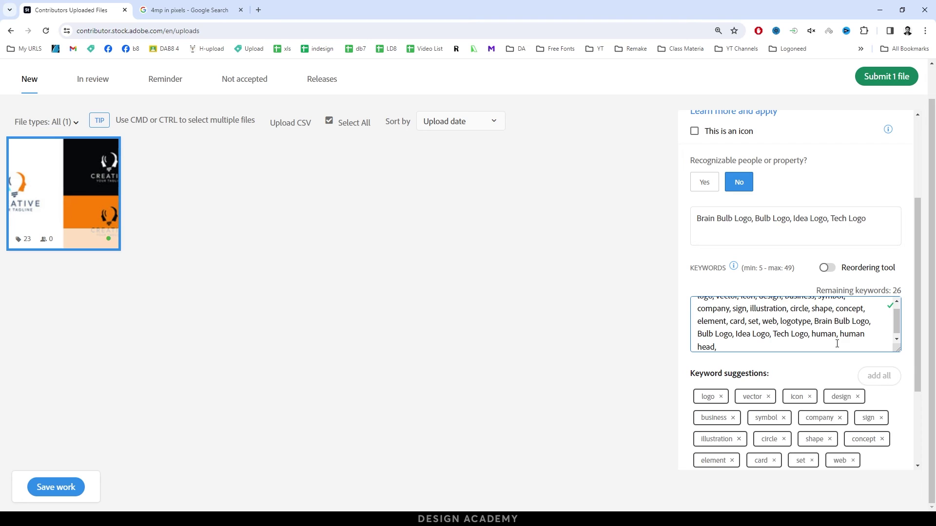
type("brain logo, brain te")
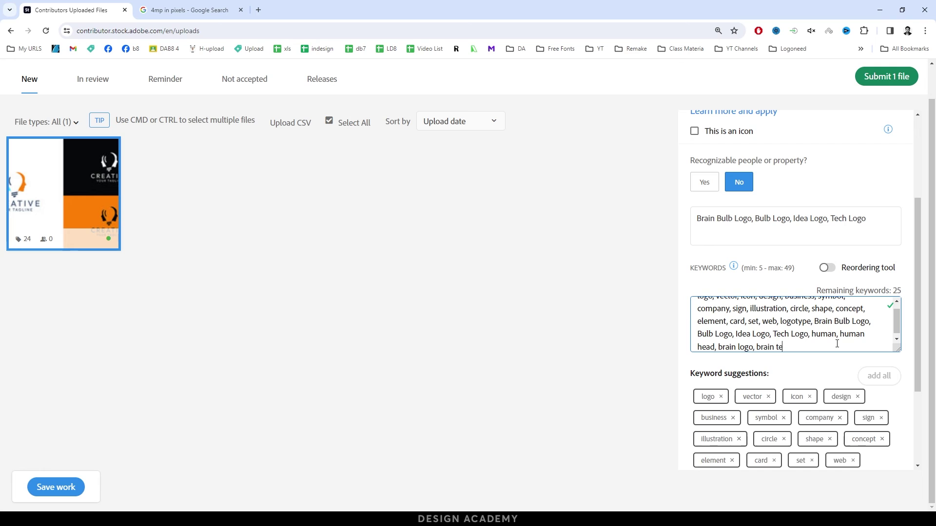
type("ch logo, brain, idea,")
Add "Brain Logo" to the end of the file's title after a comma.
left_click(878, 220)
type(", Brain Logo")
left_click(609, 303)
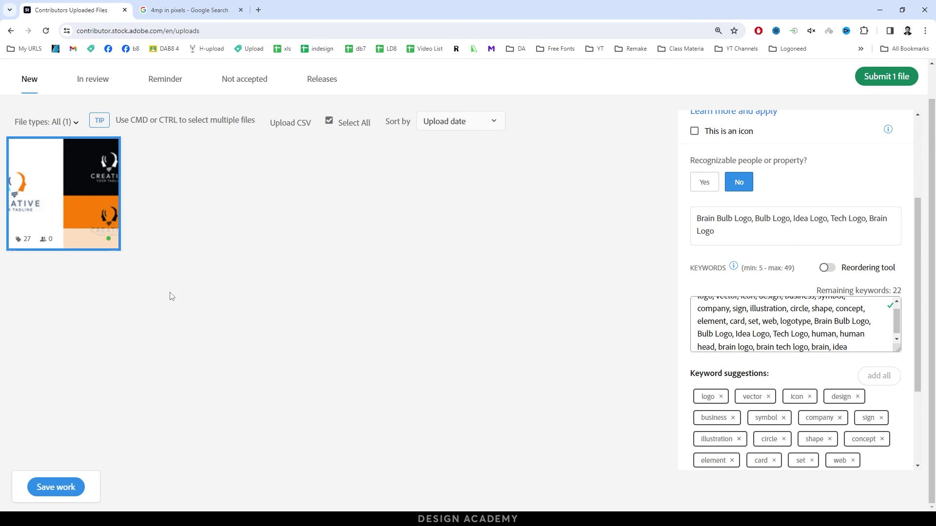
Submit the logo for review, accepting both terms and conditions statements and opening the linked submission guidelines before continuing.
mouse_move(110, 238)
left_click(889, 81)
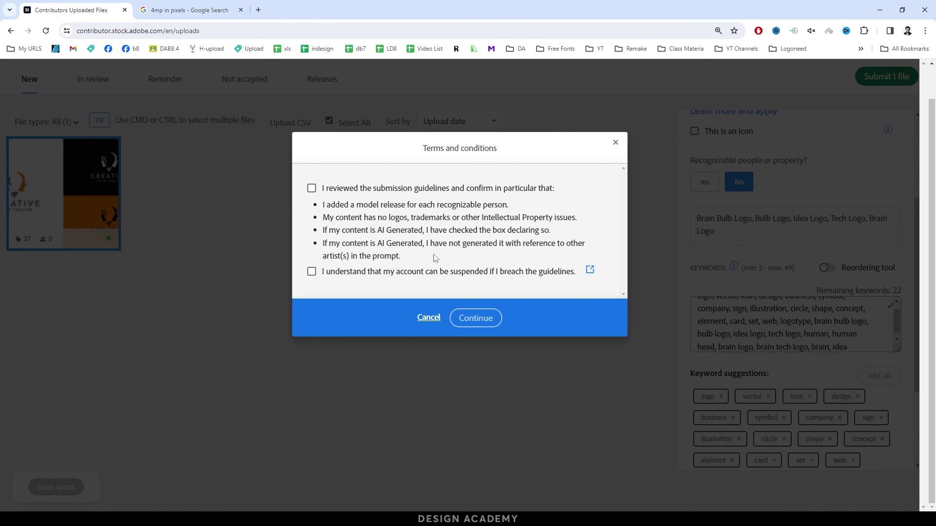
left_click(312, 189)
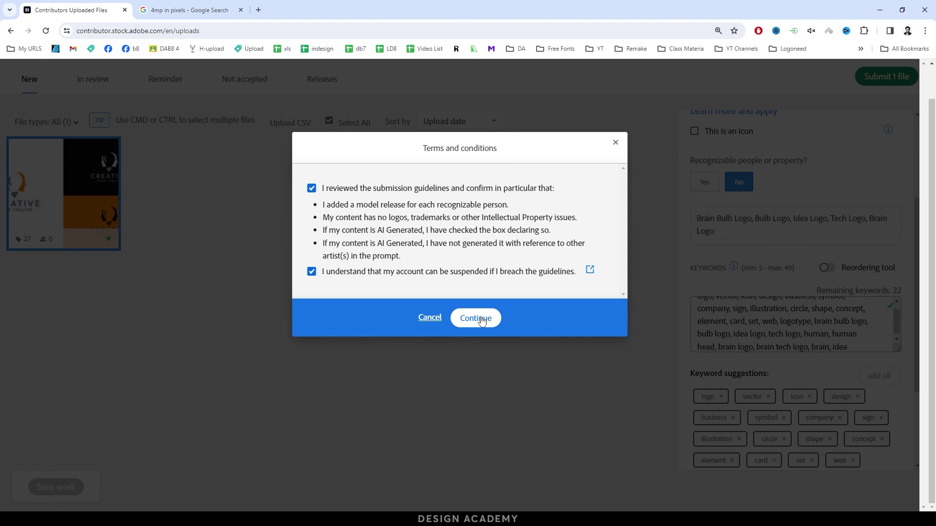
left_click(591, 272)
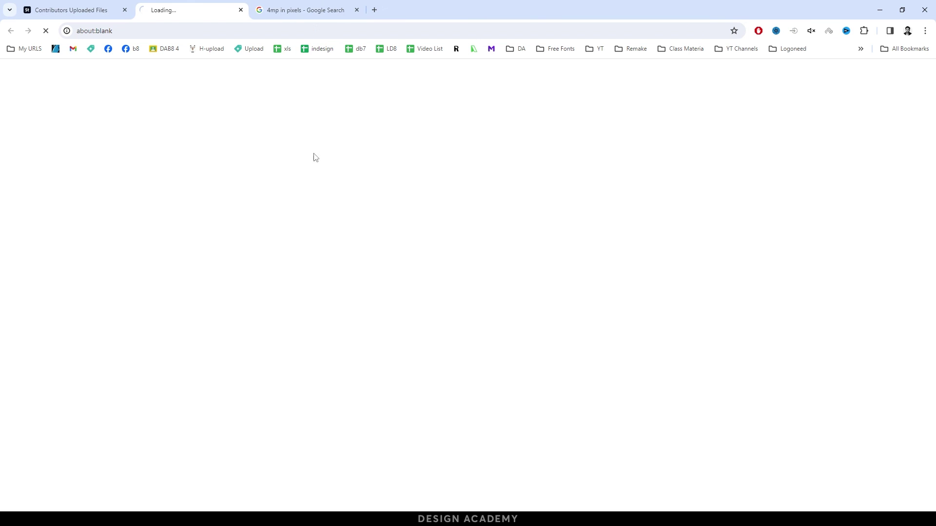
left_click(129, 16)
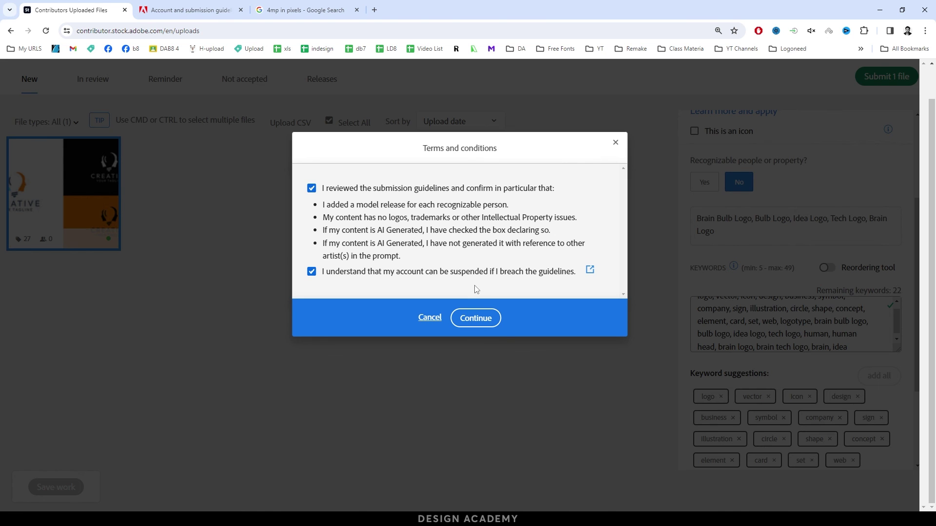
left_click(478, 318)
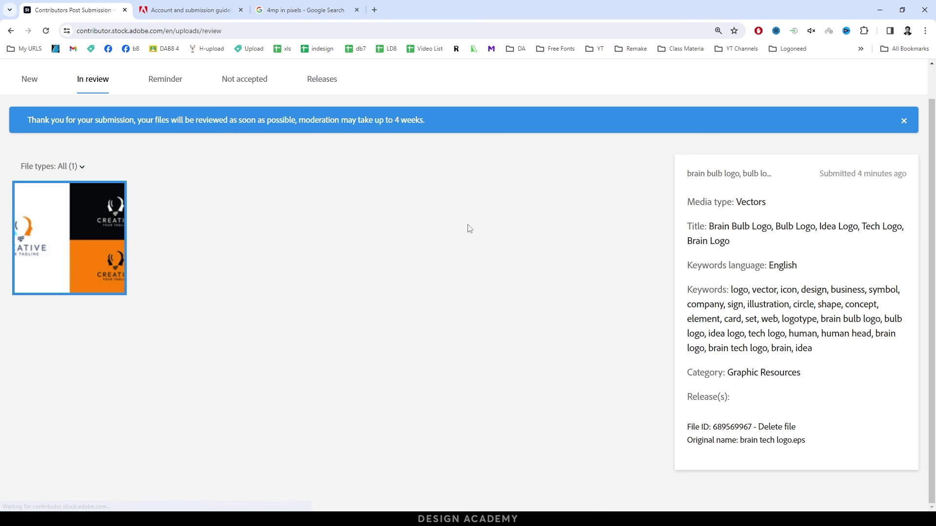
scroll(272, 242, "up", 1)
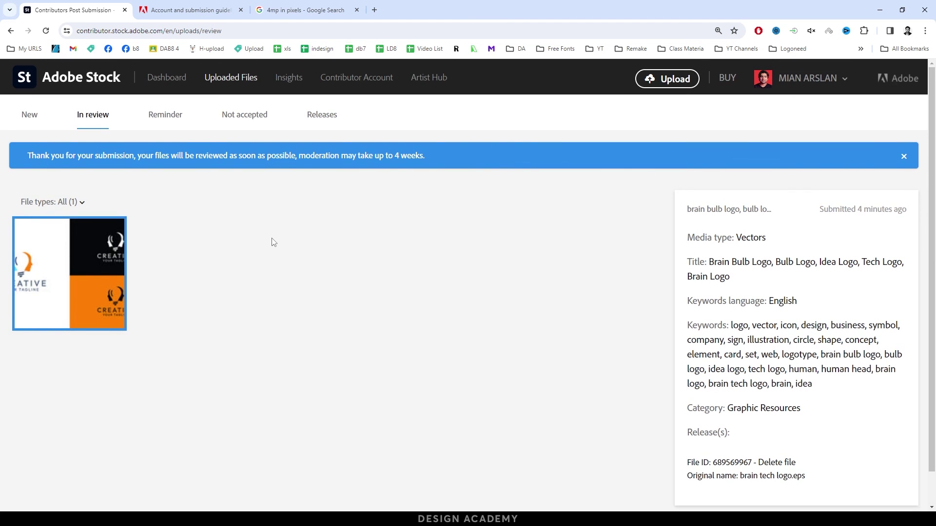